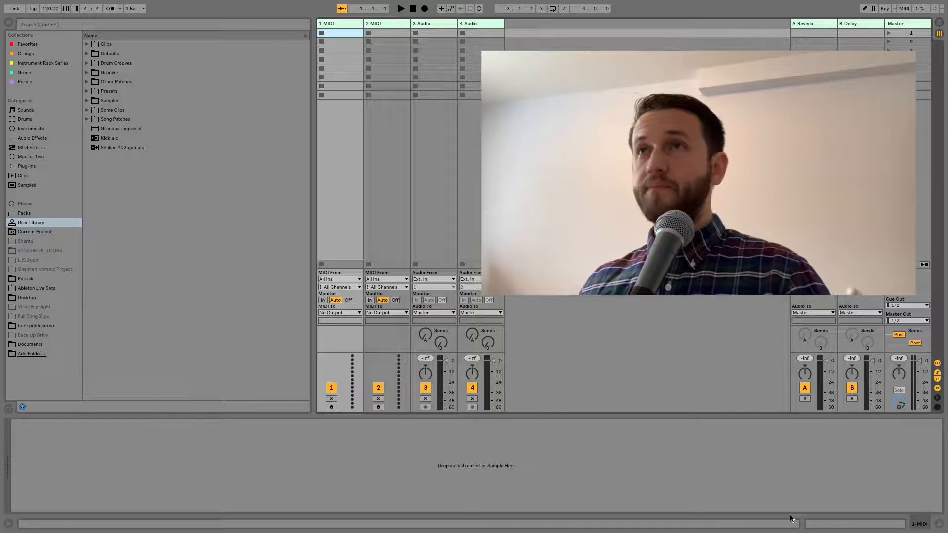
- Delete the two audio tracks, 3 Audio and 4 Audio, from the set
click(434, 24)
shift+click(482, 23)
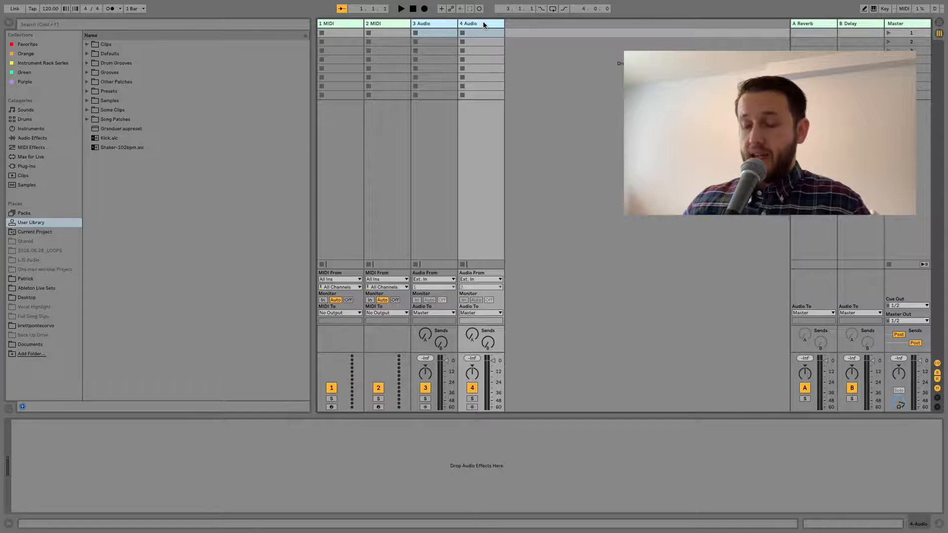
key(Delete)
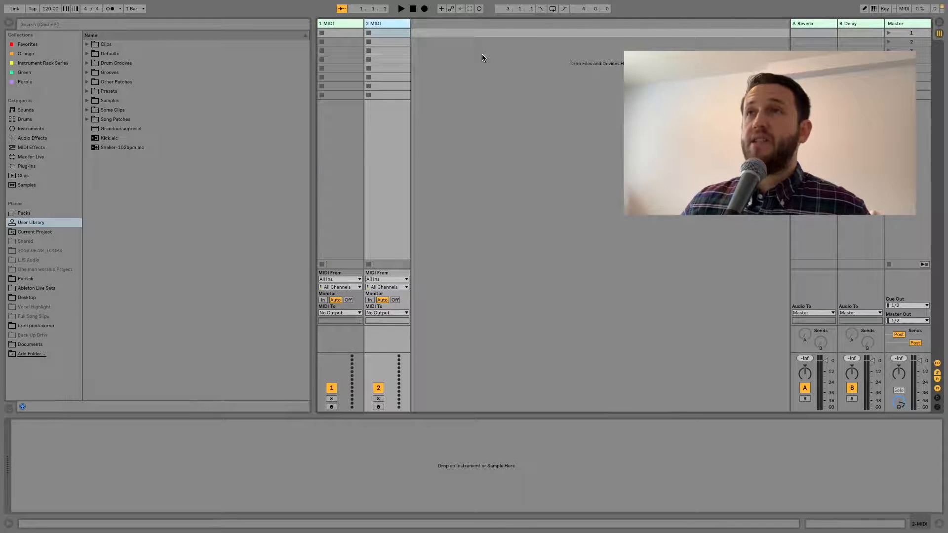
- Insert three new MIDI tracks after the two existing MIDI tracks
key(super+shift+t)
key(super+shift+t)
key(super+shift+t)
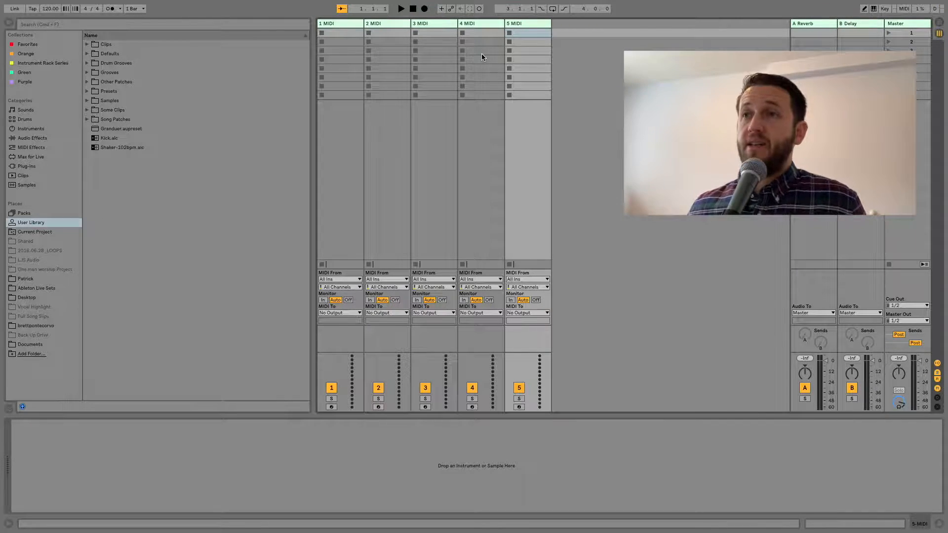
- Assign an orange-brown track color to all five MIDI tracks together
click(349, 24)
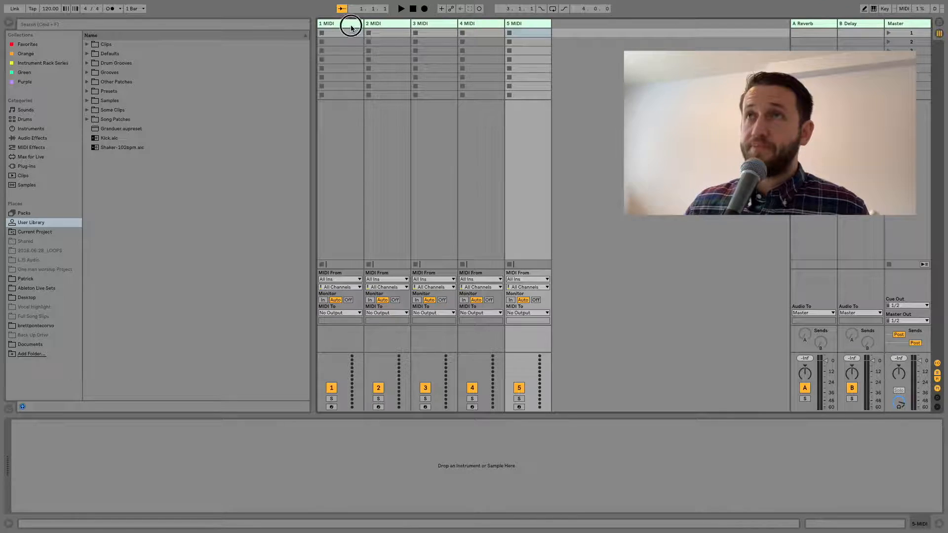
shift+click(546, 24)
right_click(546, 24)
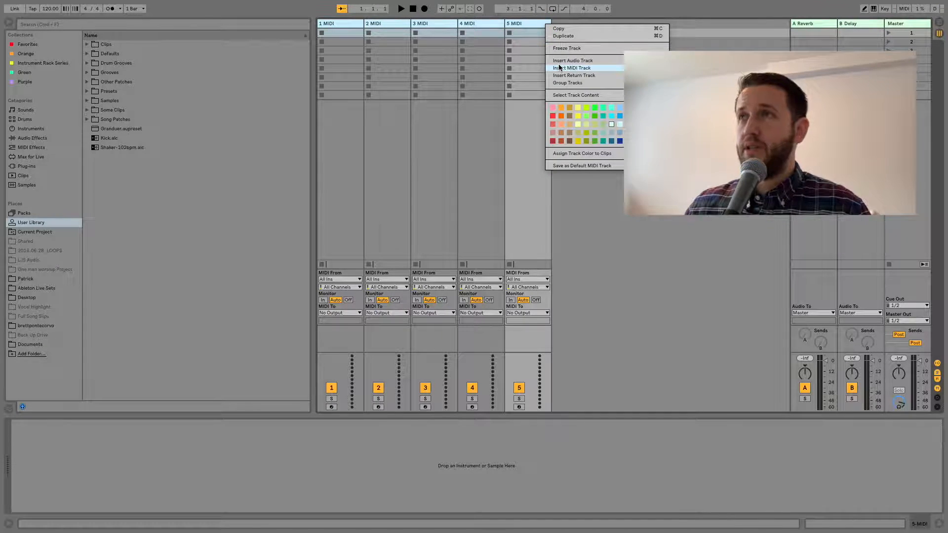
click(569, 115)
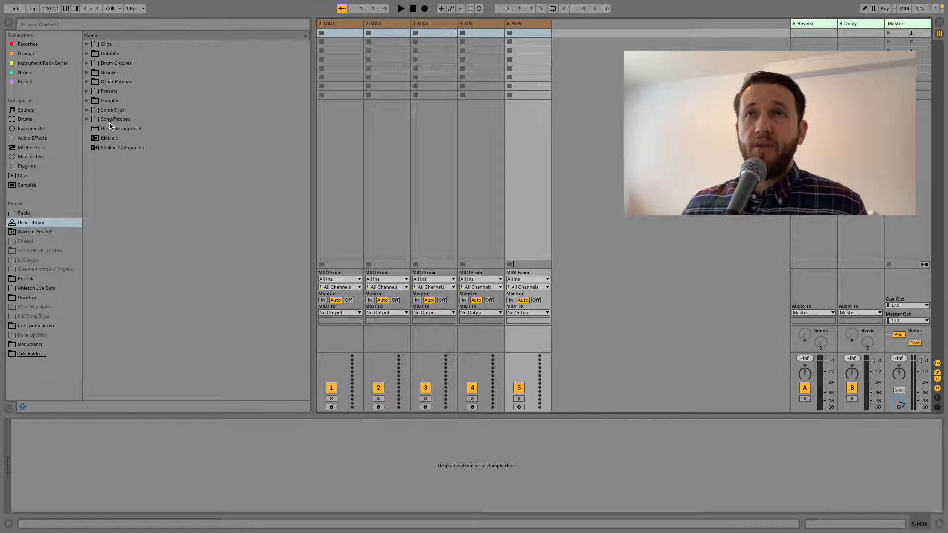
- Load Slow Burn Piano.adg from the User Library's Pro Piano FX Collection instrument racks onto the first MIDI track
click(88, 91)
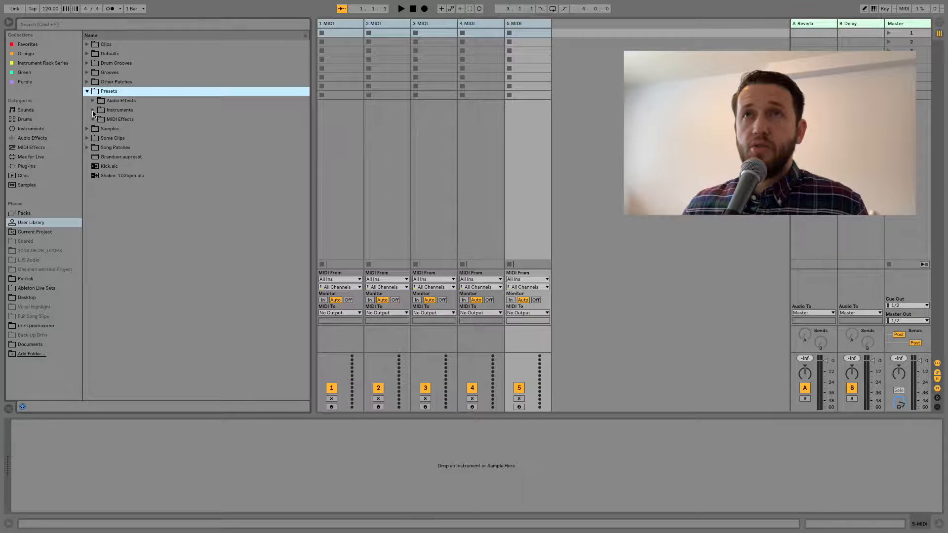
click(92, 109)
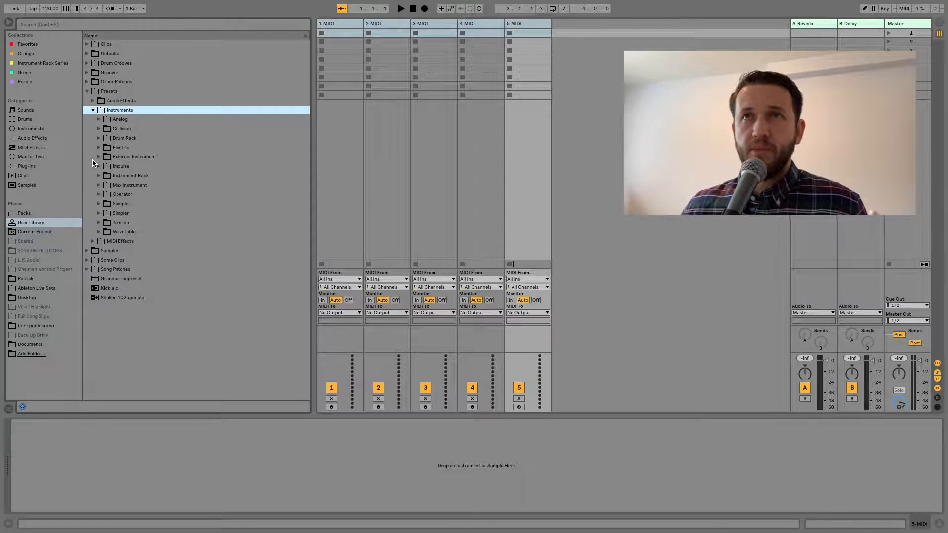
click(97, 176)
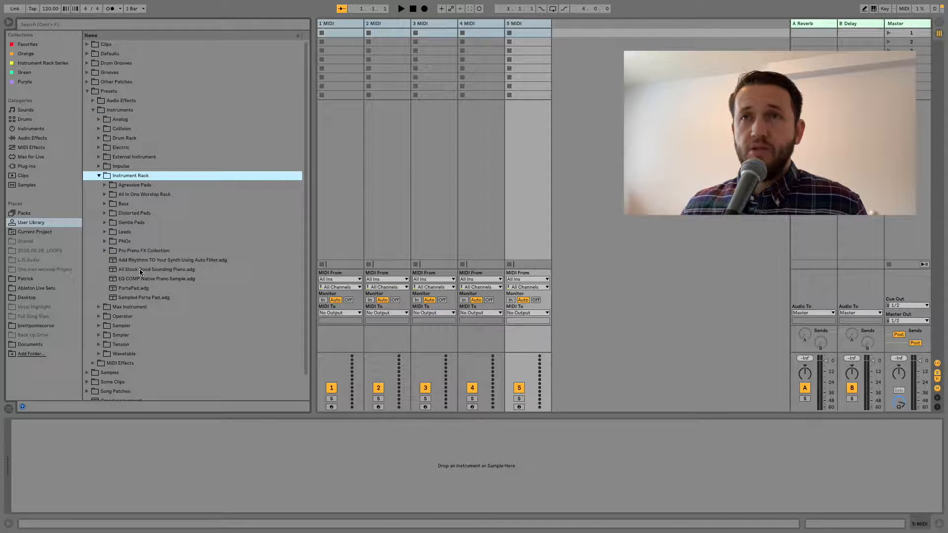
click(105, 250)
click(105, 251)
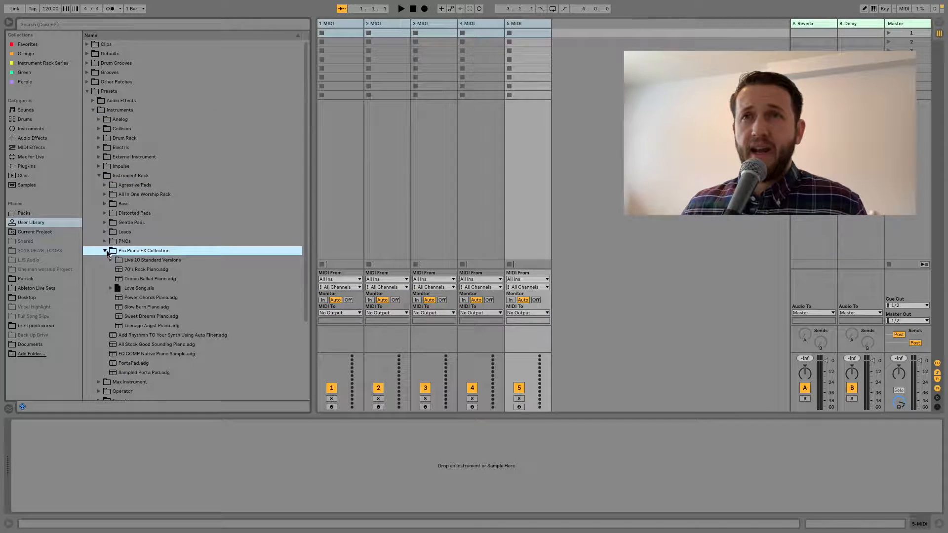
click(136, 307)
drag(137, 307, 336, 172)
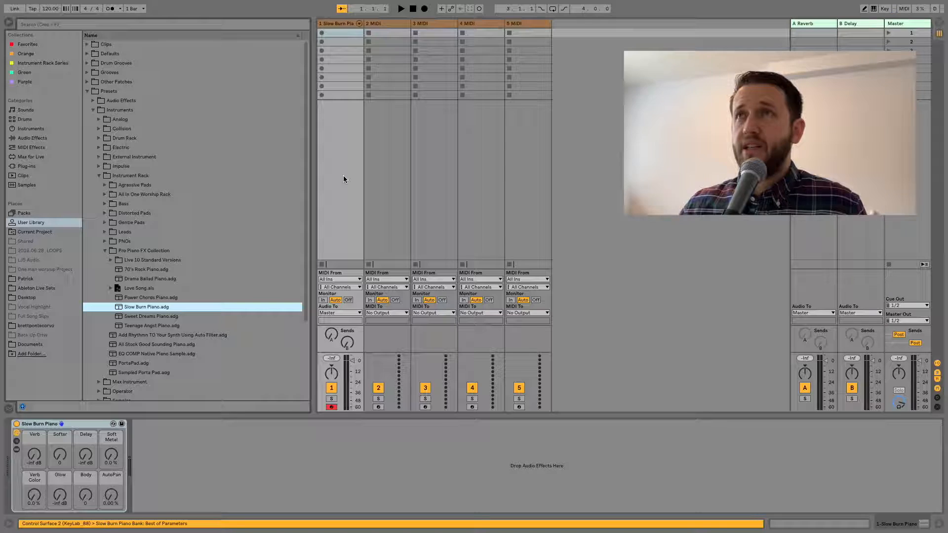
- Load Distorted Pad Destroyer (MSToAbleton).adg from the Distorted Pads folder onto the second MIDI track and collapse that folder
click(393, 182)
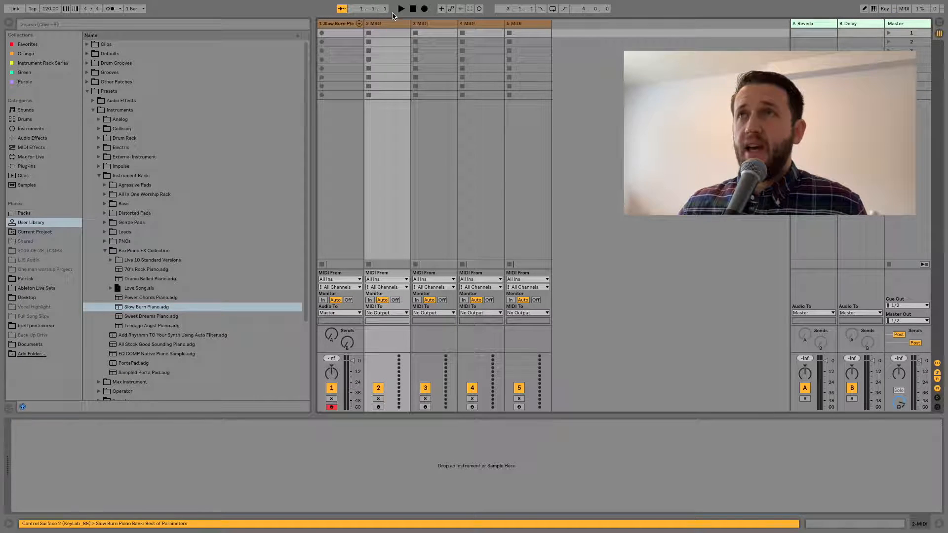
click(104, 250)
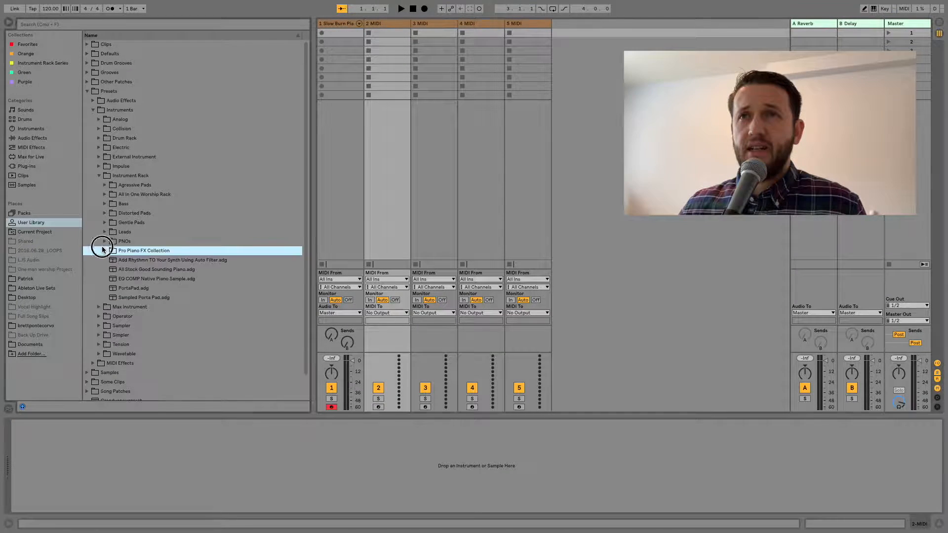
click(104, 212)
click(104, 213)
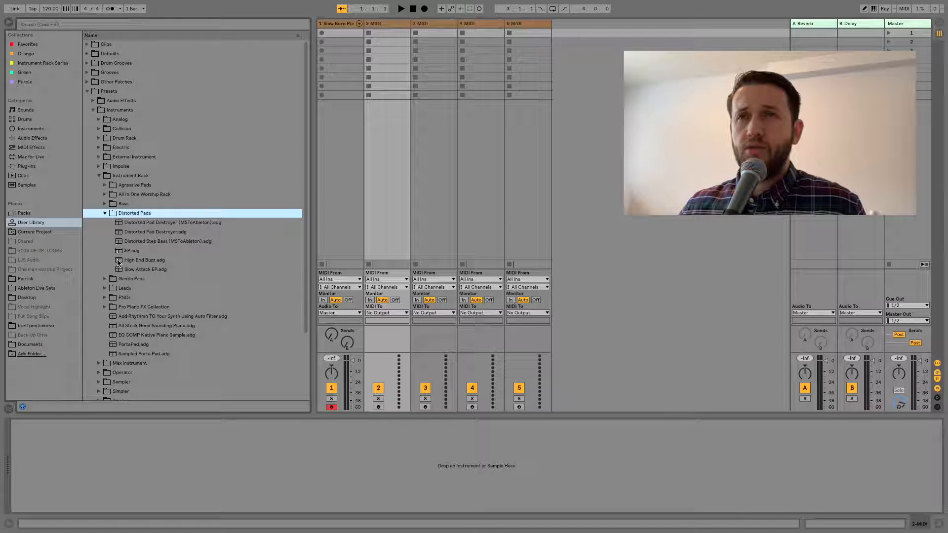
drag(143, 222, 384, 149)
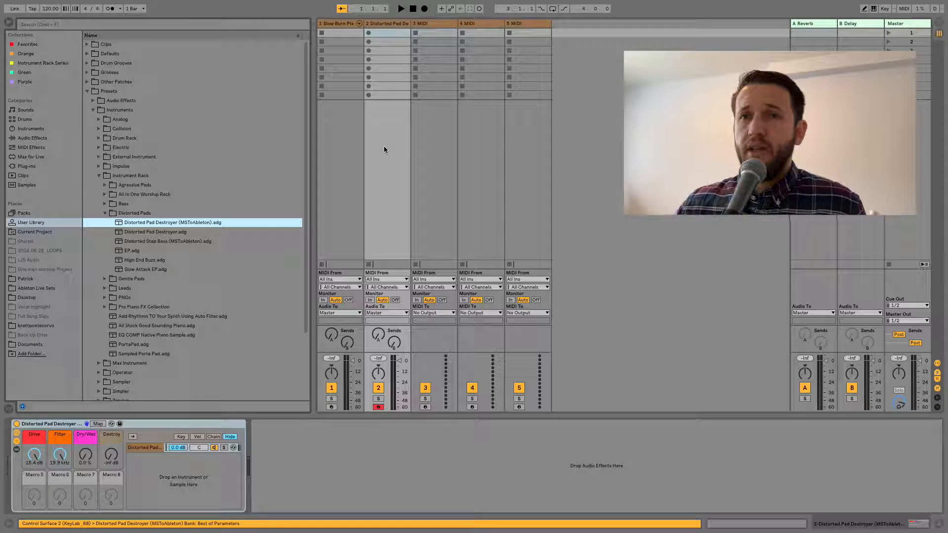
click(104, 213)
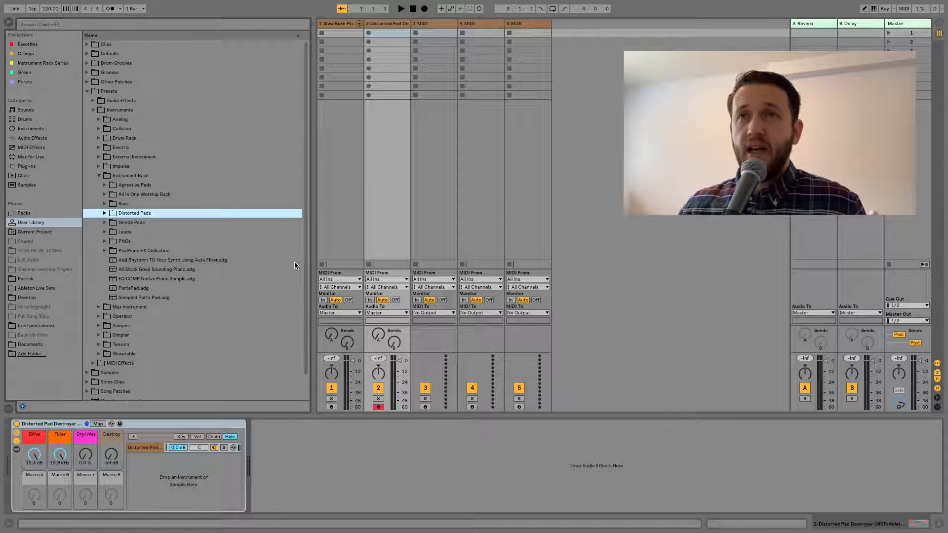
- Search the User Library for "please pizza" and load Please Pizza Pluck-With Macros.adg onto the third MIDI track
click(65, 26)
text(please)
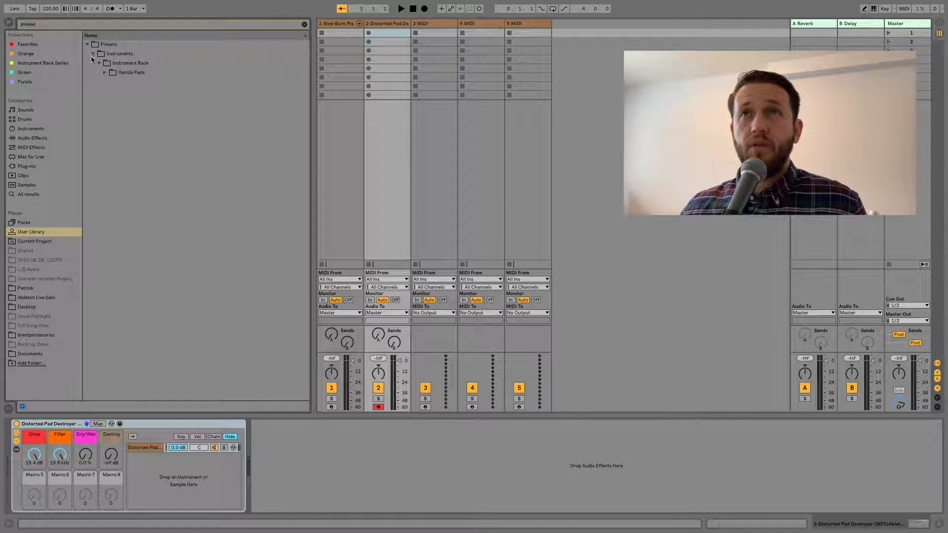
text( pizz)
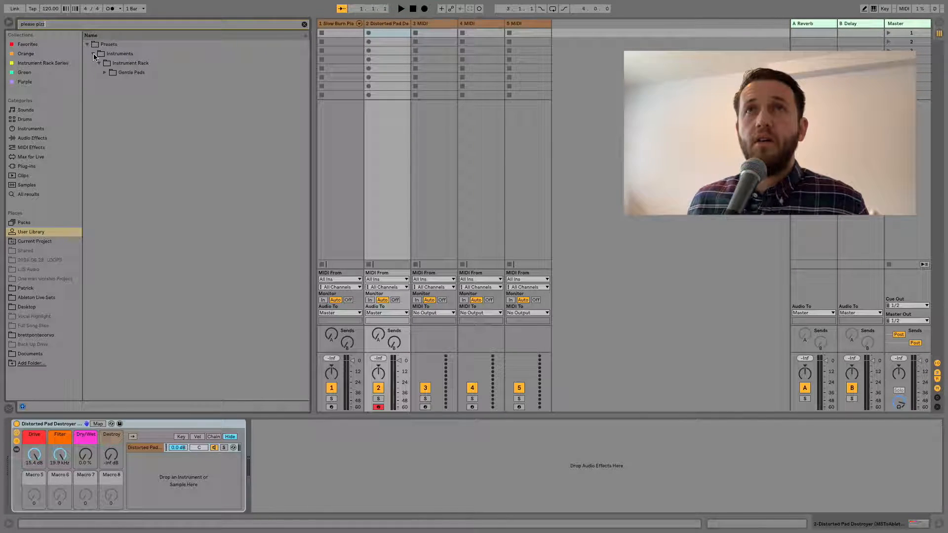
text(a)
click(100, 64)
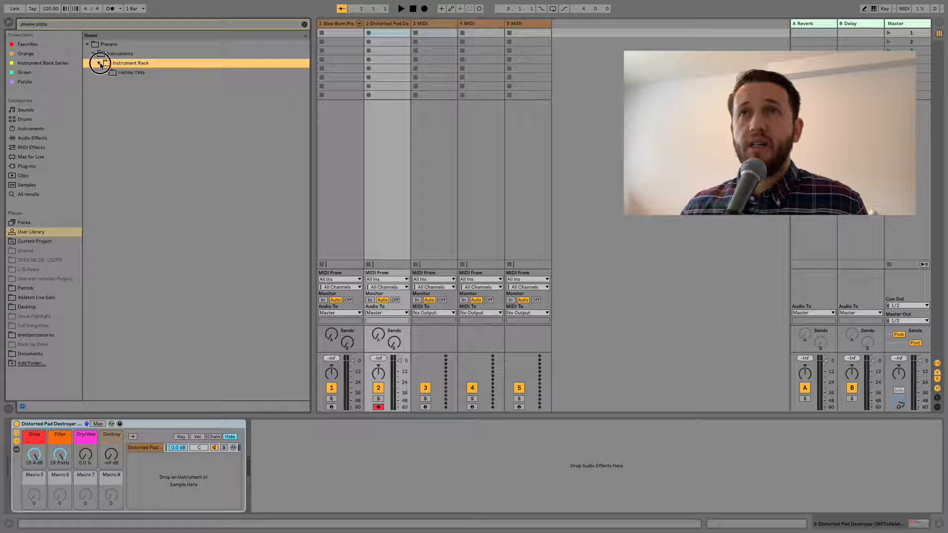
click(105, 73)
drag(125, 83, 427, 29)
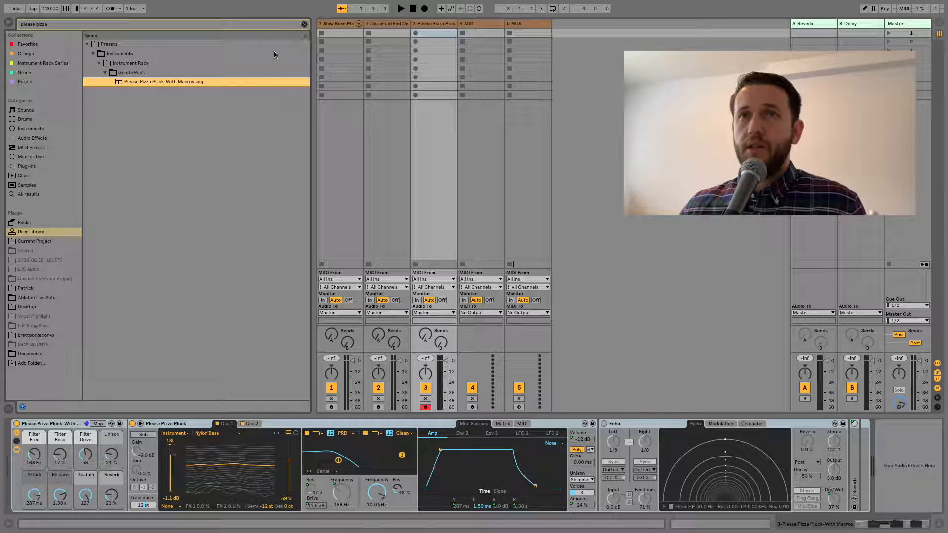
- Search the Packs for "piano" and load Basic Suitcase Amp.adg from Electric Keyboards' Suitcase Piano sounds onto the fourth MIDI track
click(25, 222)
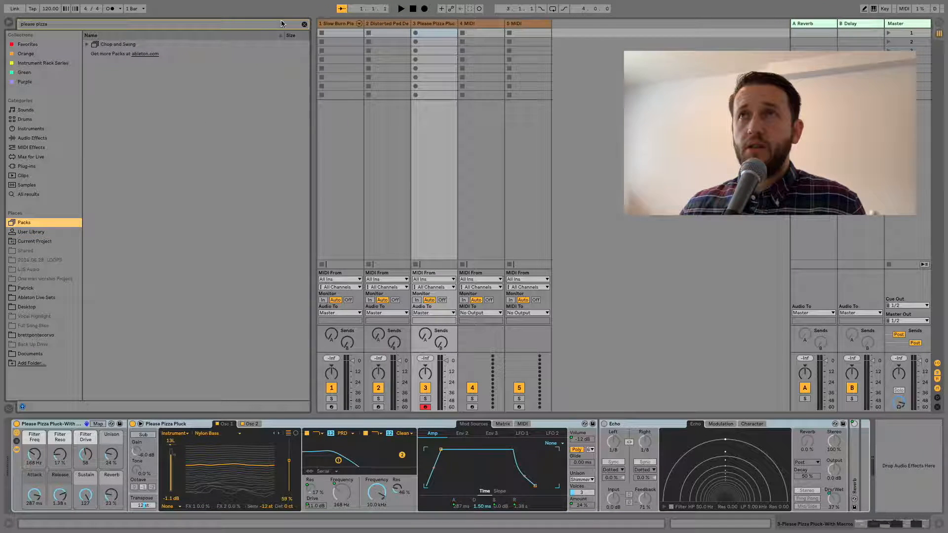
click(304, 25)
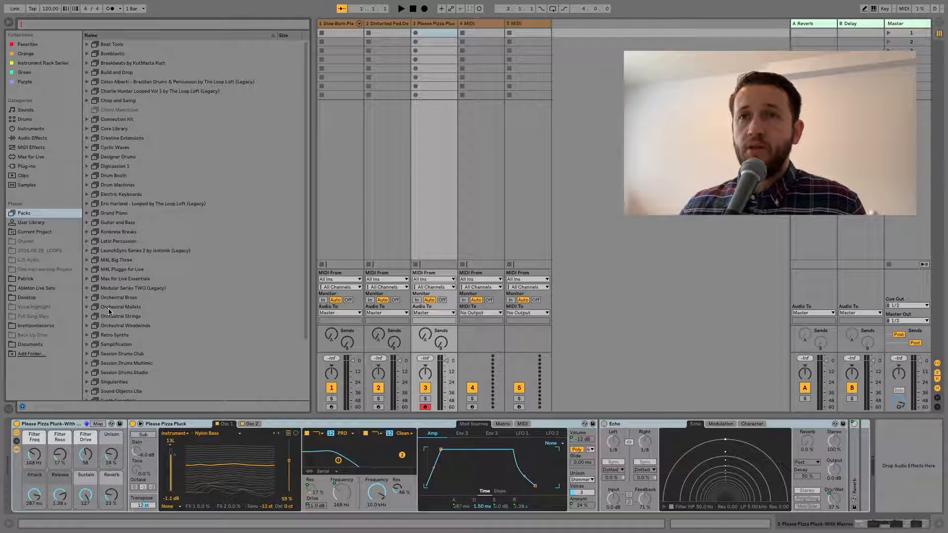
scroll(108, 308, down, 3)
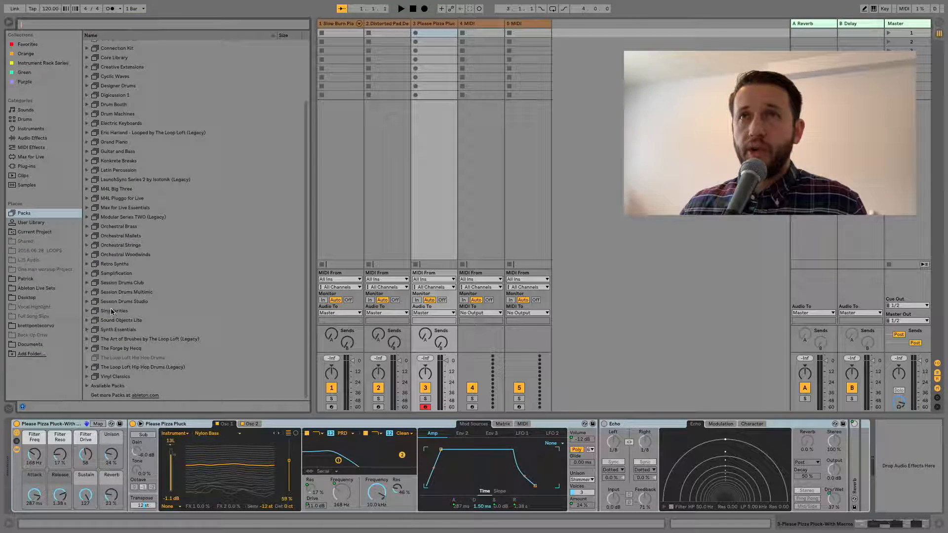
scroll(147, 257, up, 2)
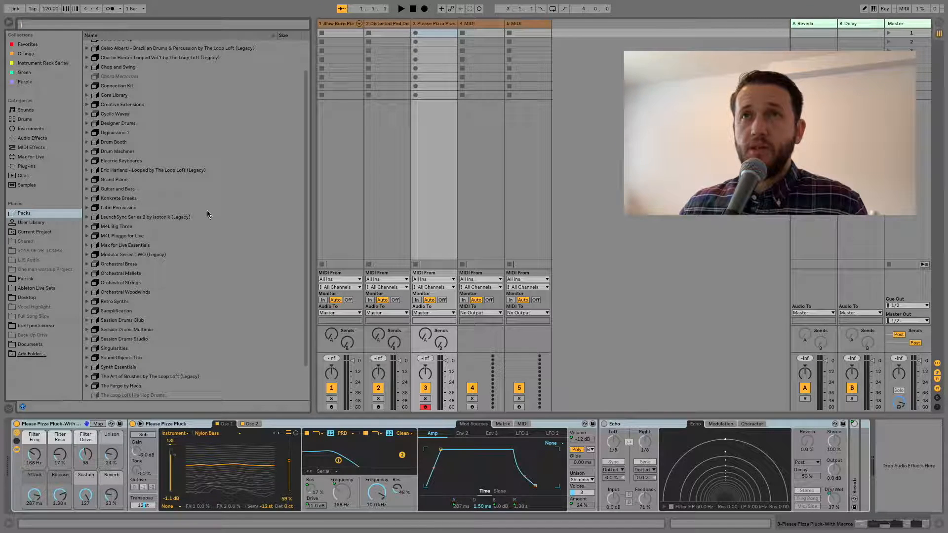
text(piano)
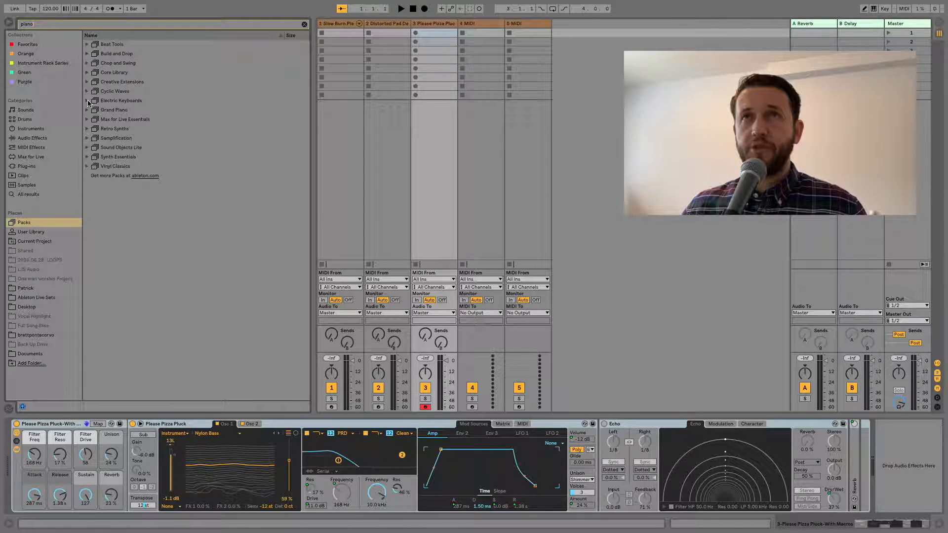
click(87, 101)
click(91, 111)
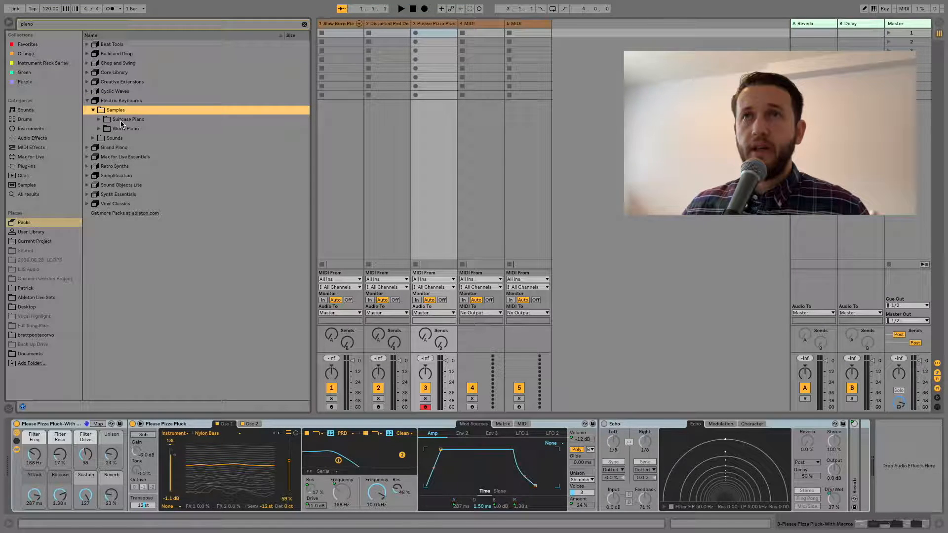
click(100, 119)
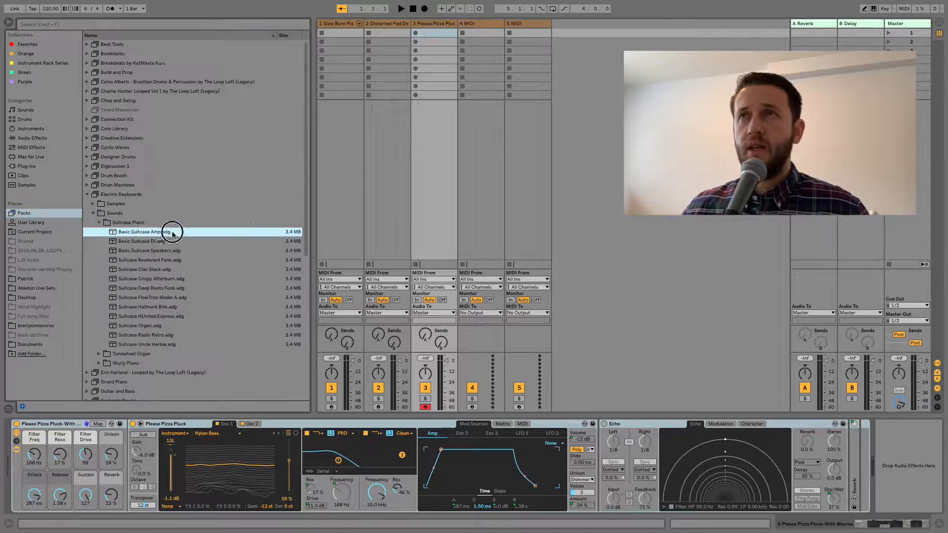
drag(170, 232, 481, 121)
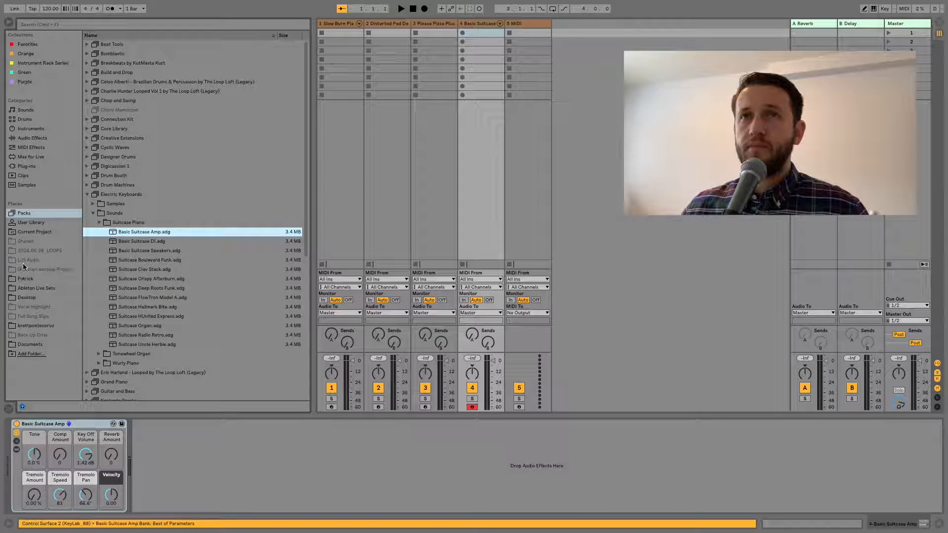
- Load Noise Lead.adg from the User Library's Leads folder onto the fifth MIDI track and close the Synth1 plug-in window
click(31, 225)
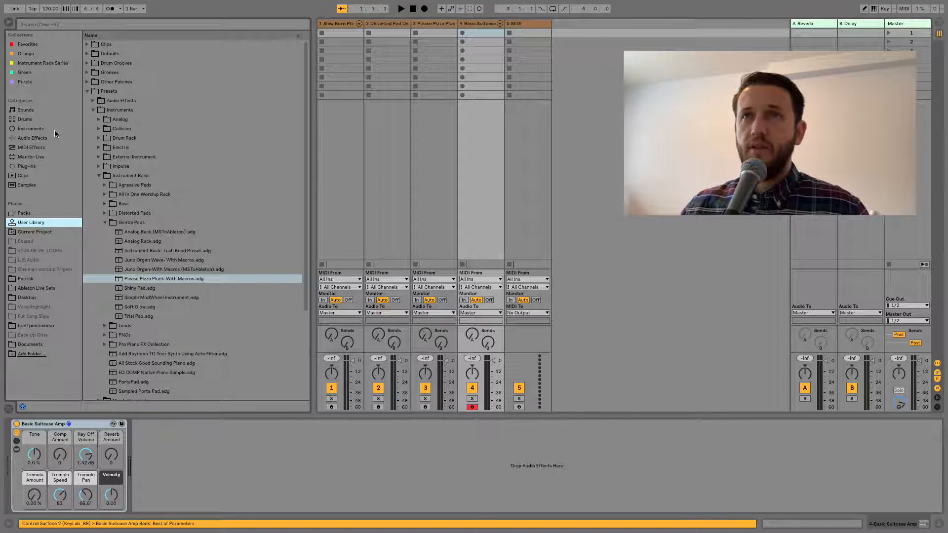
click(86, 91)
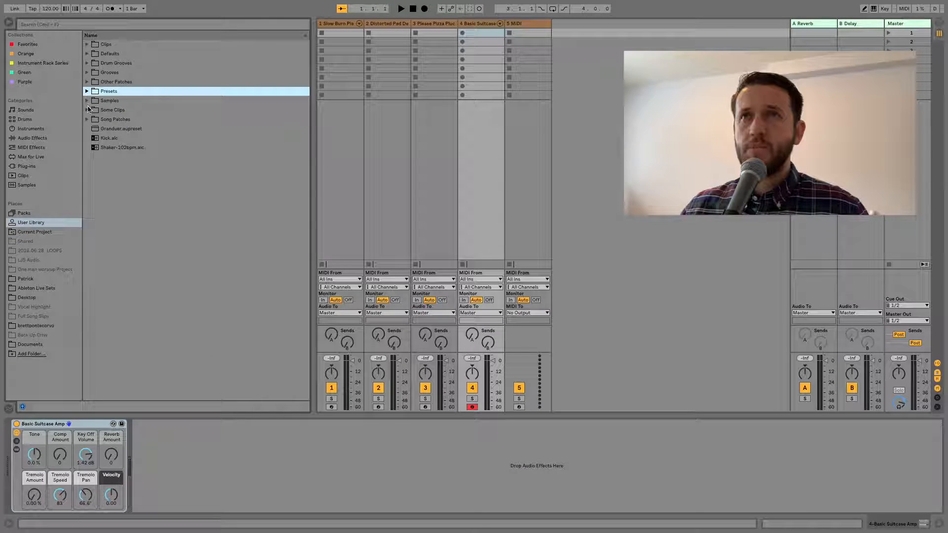
click(86, 91)
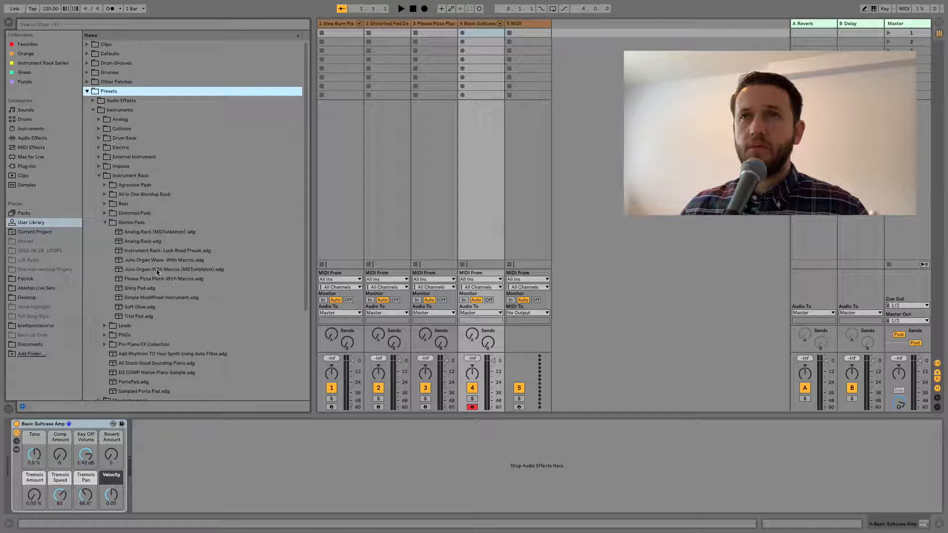
click(105, 223)
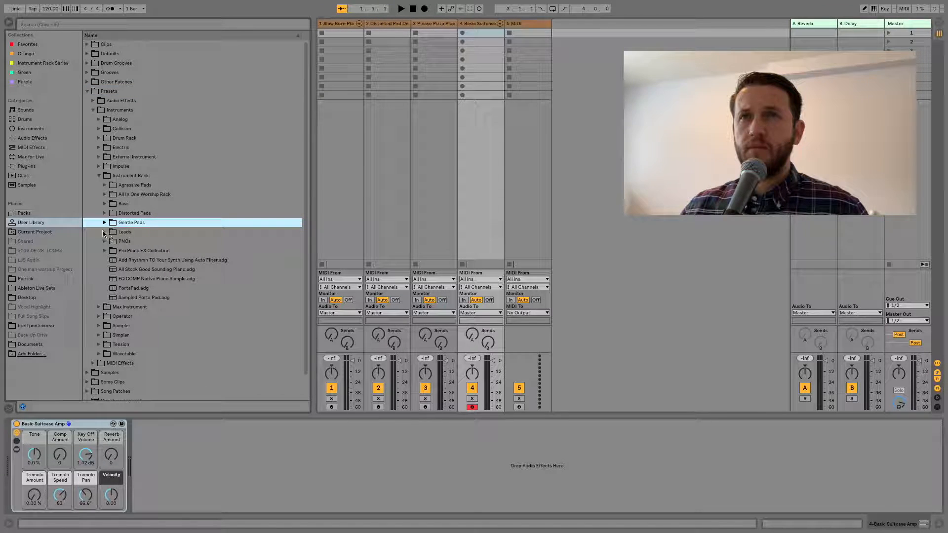
click(104, 232)
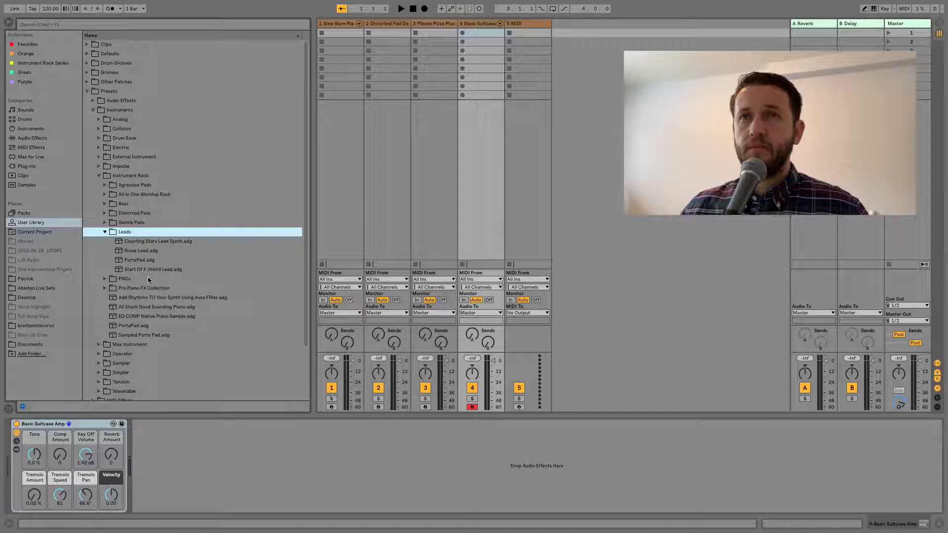
drag(142, 254, 527, 132)
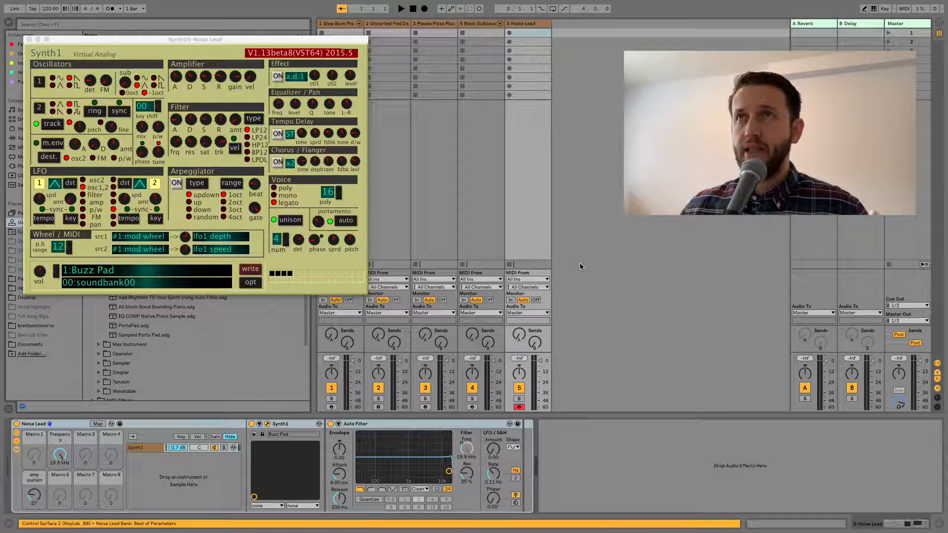
click(28, 39)
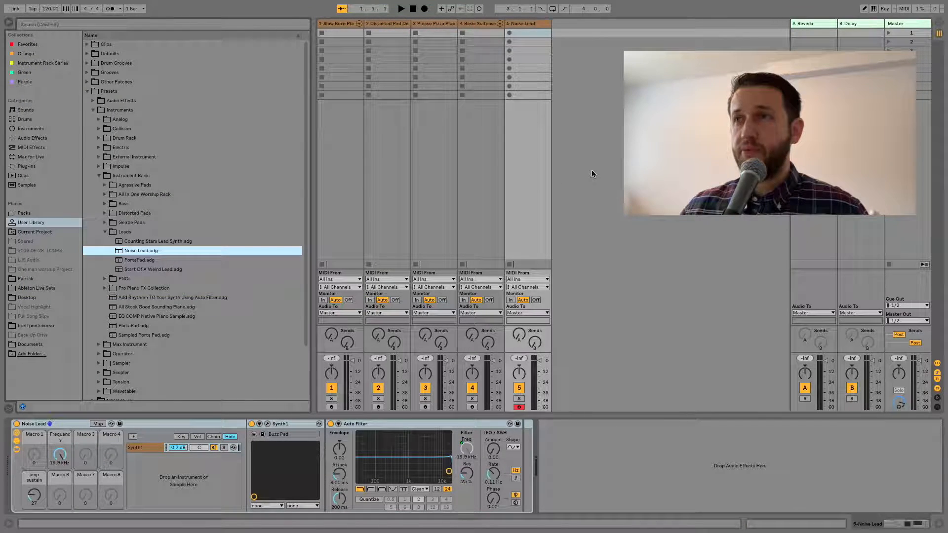
- Review the instrument rack loaded on each of the five MIDI tracks, finishing on the Slow Burn Piano track
click(341, 25)
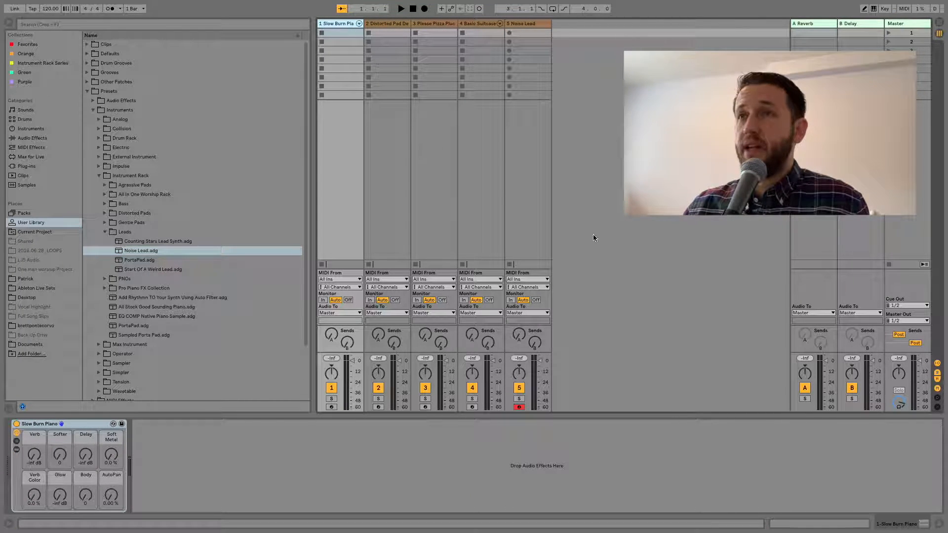
click(390, 25)
click(427, 24)
click(484, 24)
click(525, 23)
click(479, 23)
click(431, 25)
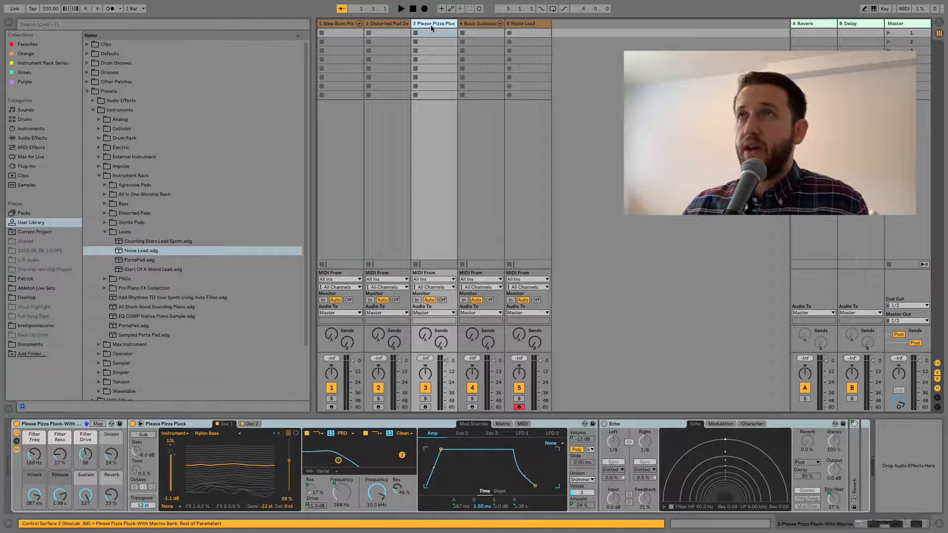
click(387, 22)
click(339, 24)
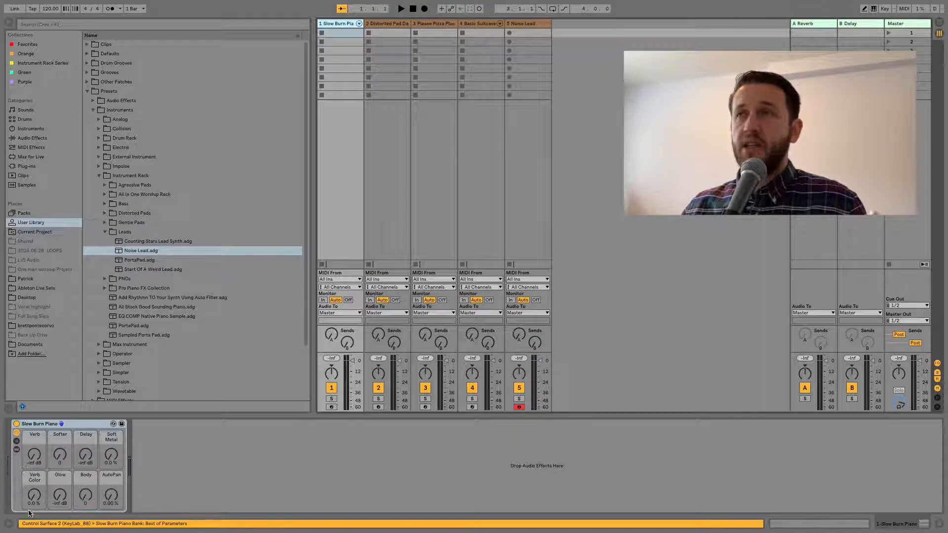
click(391, 27)
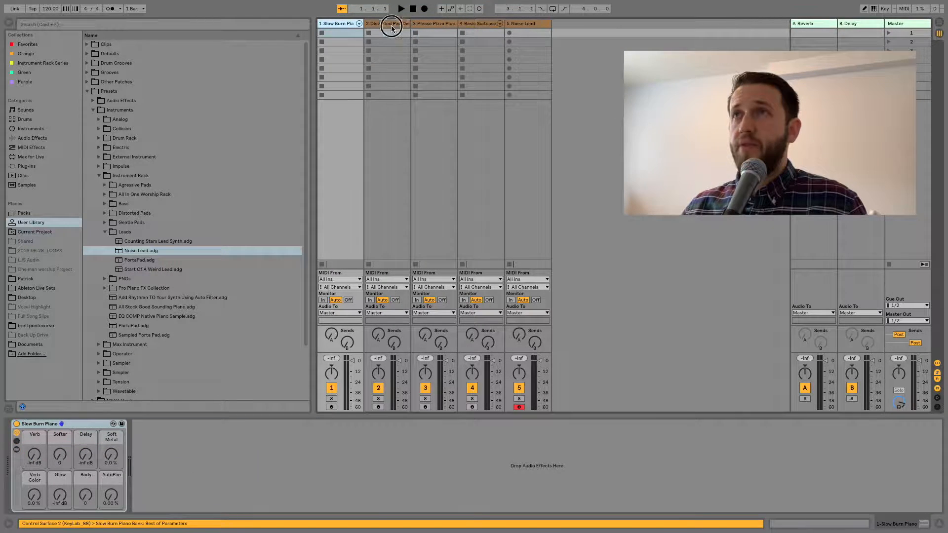
click(340, 27)
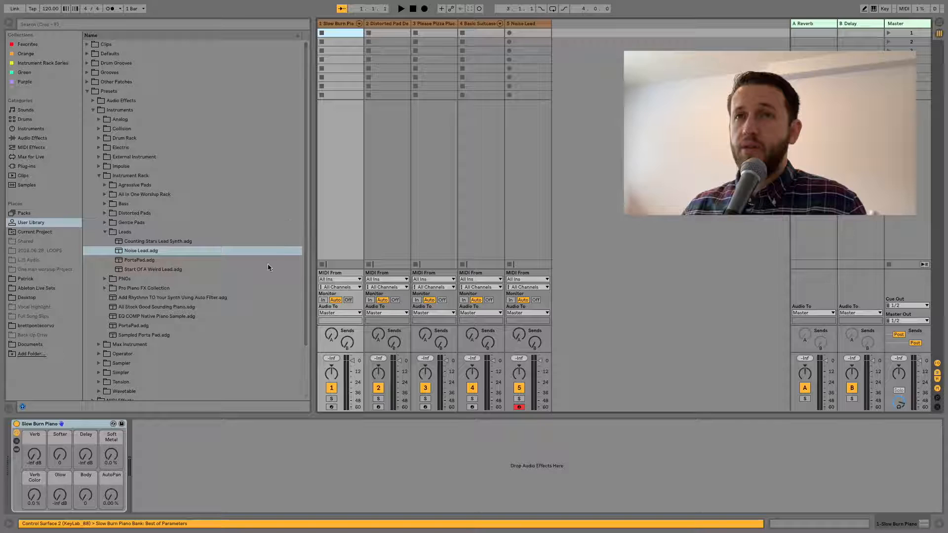
- Group Slow Burn Piano on track 1 into an outer Instrument Rack, show its chain zones and move the chain's zone to 1
click(74, 424)
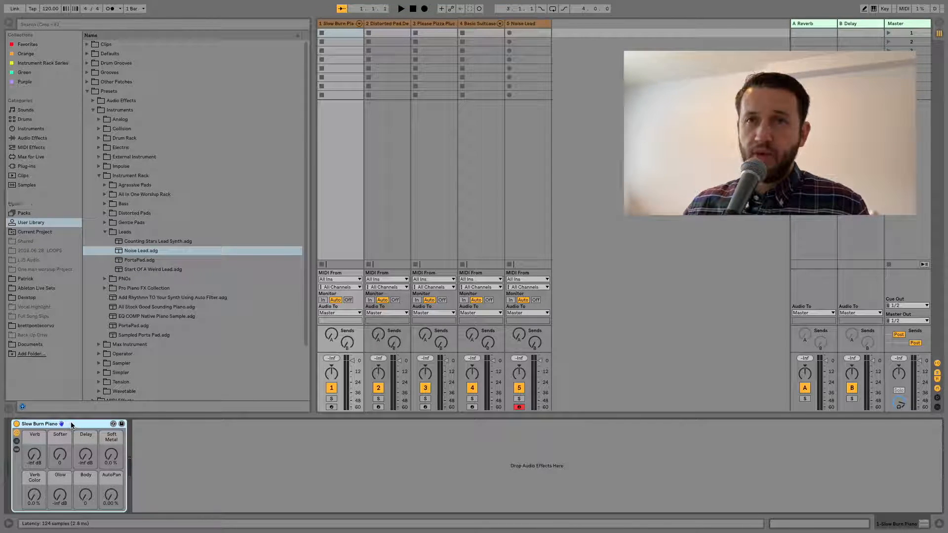
key(super+g)
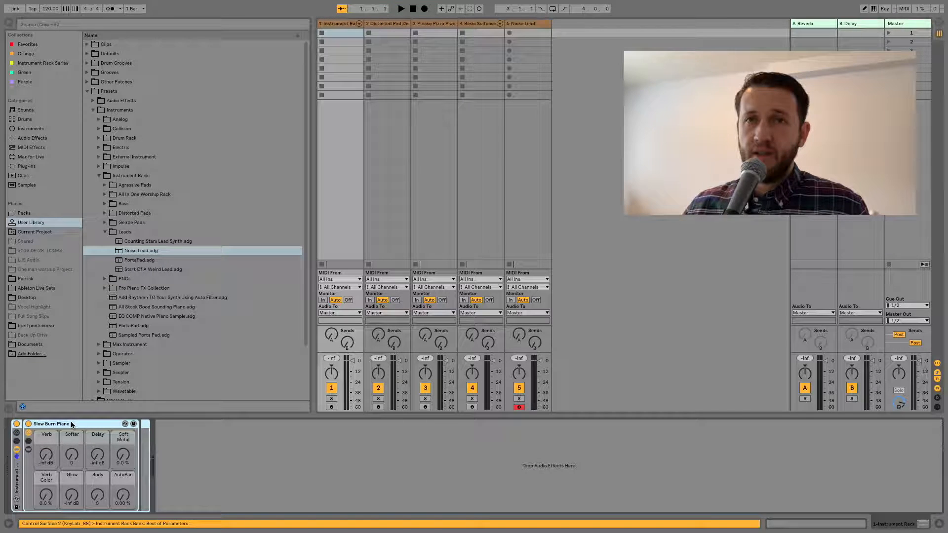
click(18, 448)
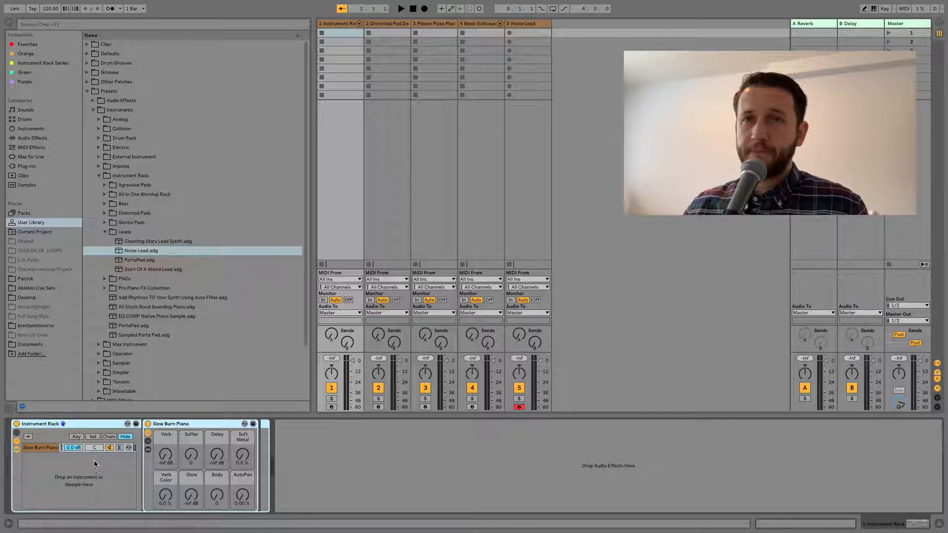
click(110, 437)
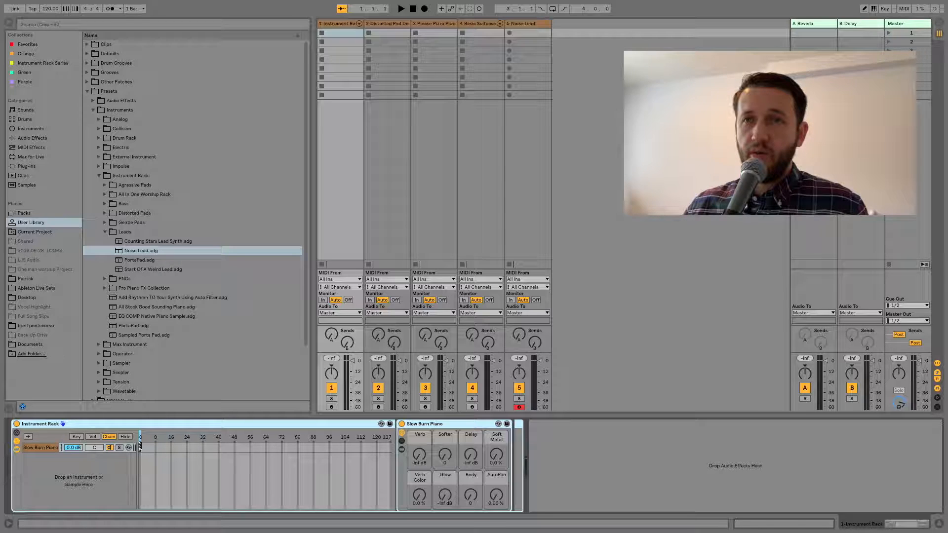
click(142, 447)
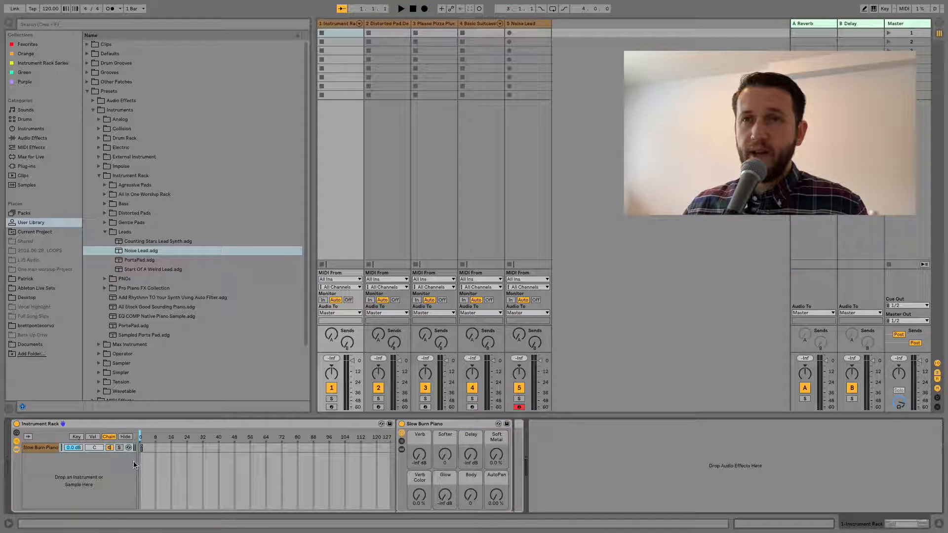
drag(143, 437, 141, 436)
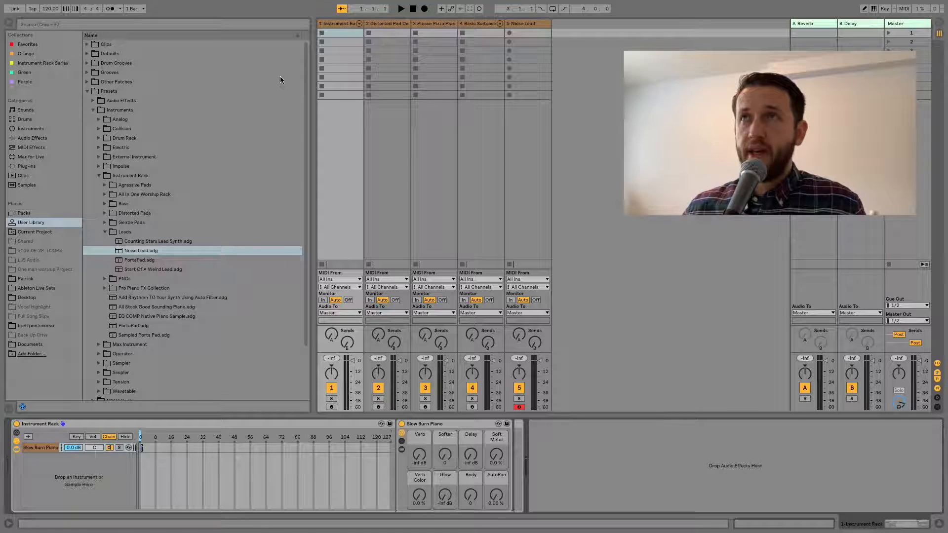
- Group Distorted Pad Destroyer on track 2 into an outer Instrument Rack, show its chain zones and move the chain's zone to 1
click(371, 31)
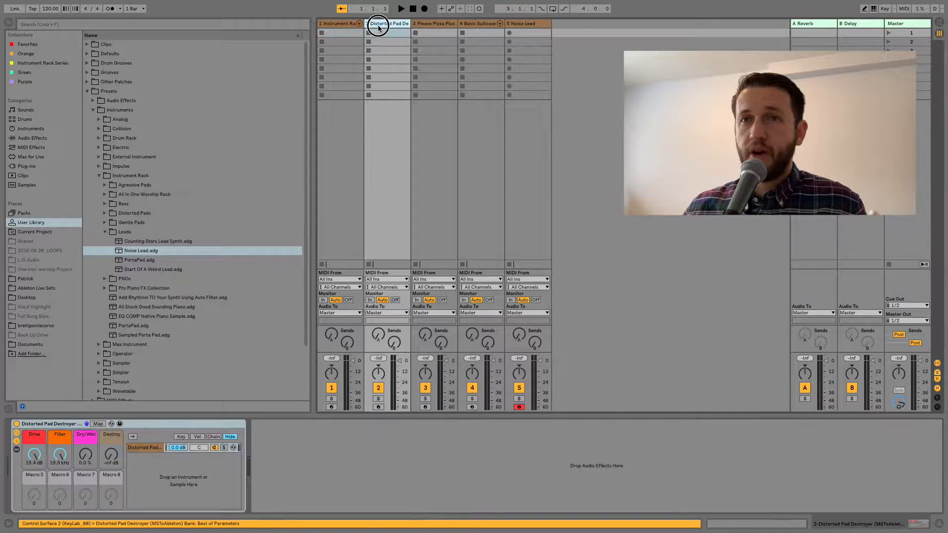
click(59, 428)
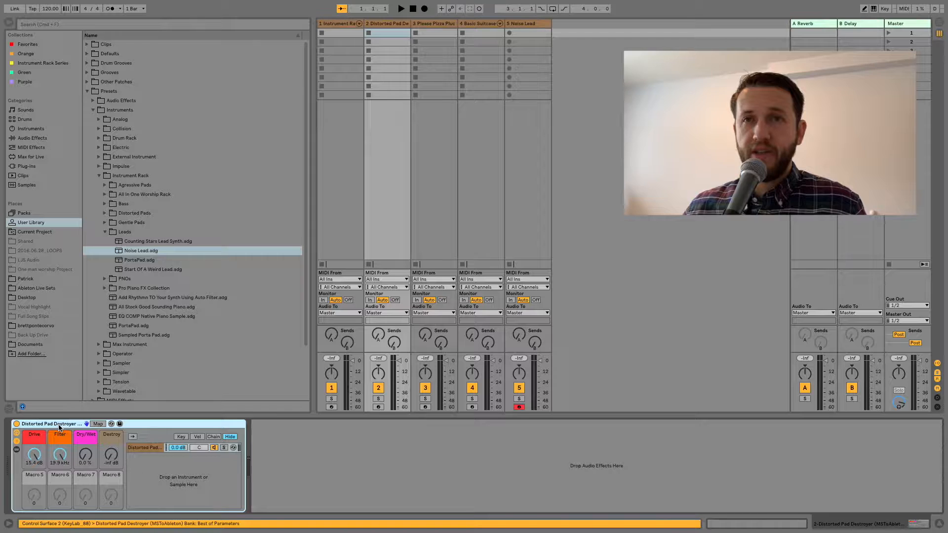
key(super+g)
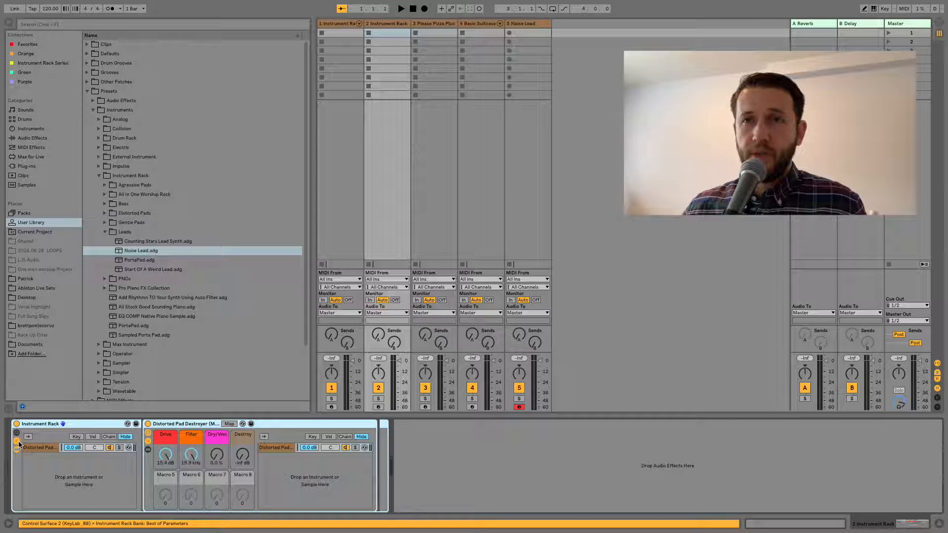
click(98, 437)
click(109, 437)
click(140, 449)
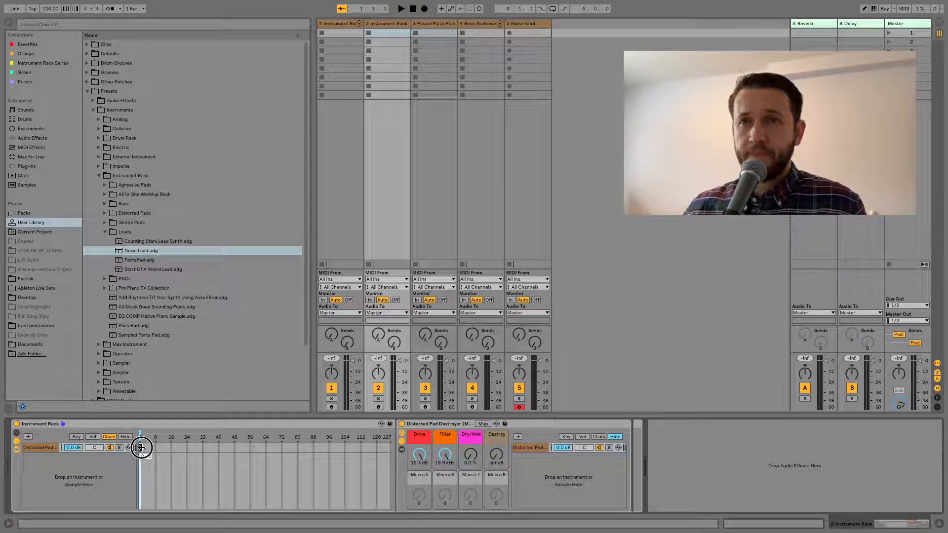
- Group the Please Pizza Pluck rack on track 3 into an outer Instrument Rack and move its chain zone to 1
click(431, 24)
click(67, 426)
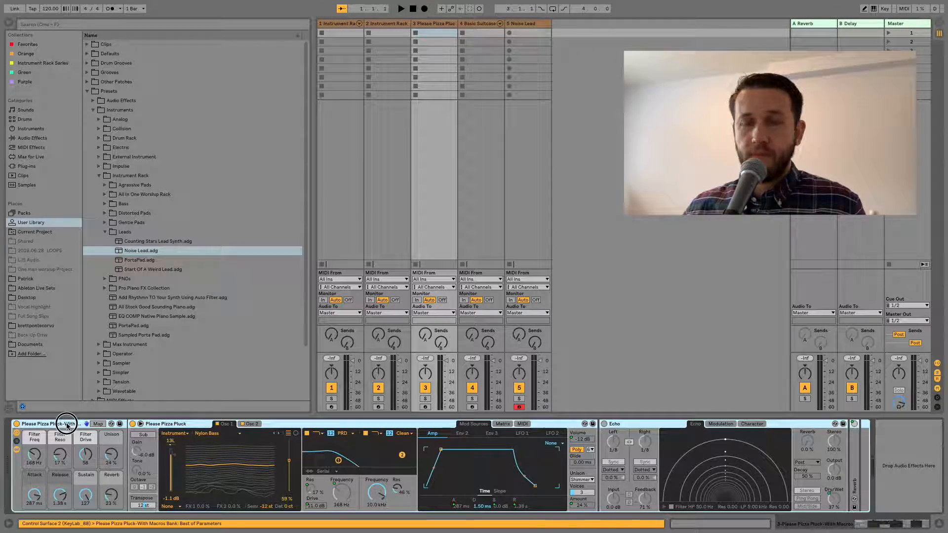
key(super+g)
click(15, 443)
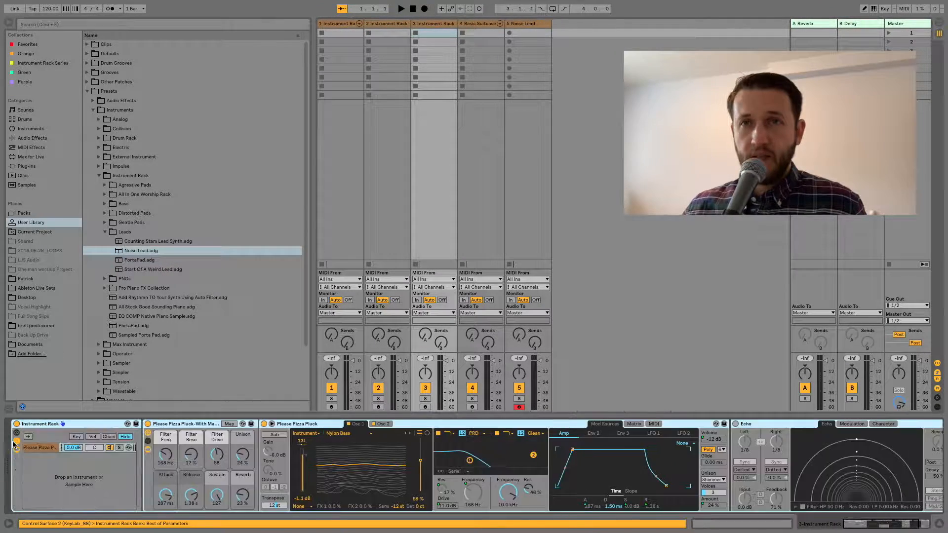
click(109, 436)
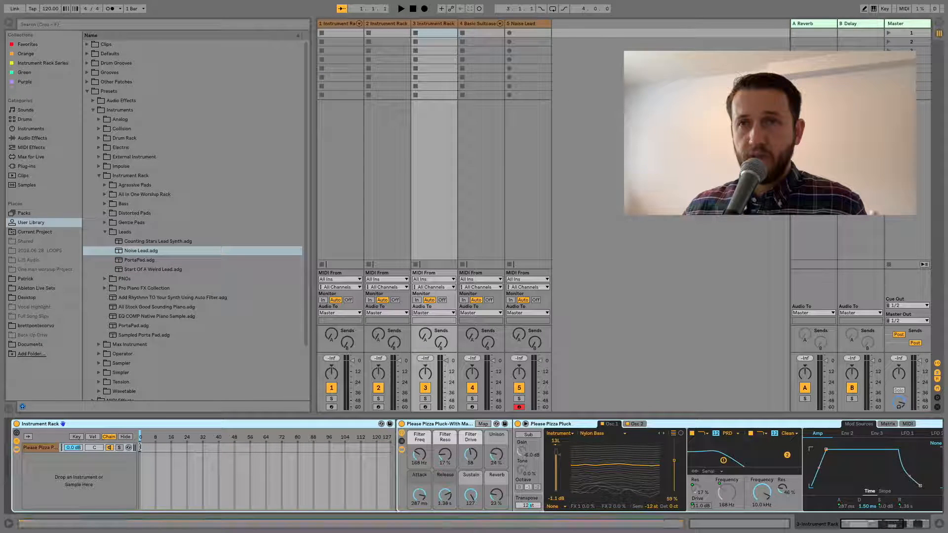
click(141, 447)
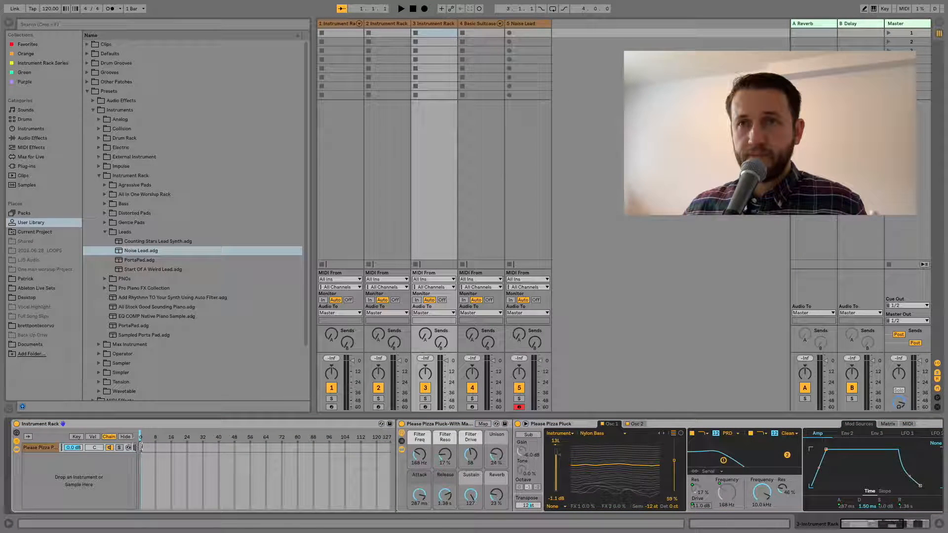
- Group the Basic Suitcase Amp device on track 4 into an outer Instrument Rack, not the track itself, and move its chain zone to 1
click(481, 24)
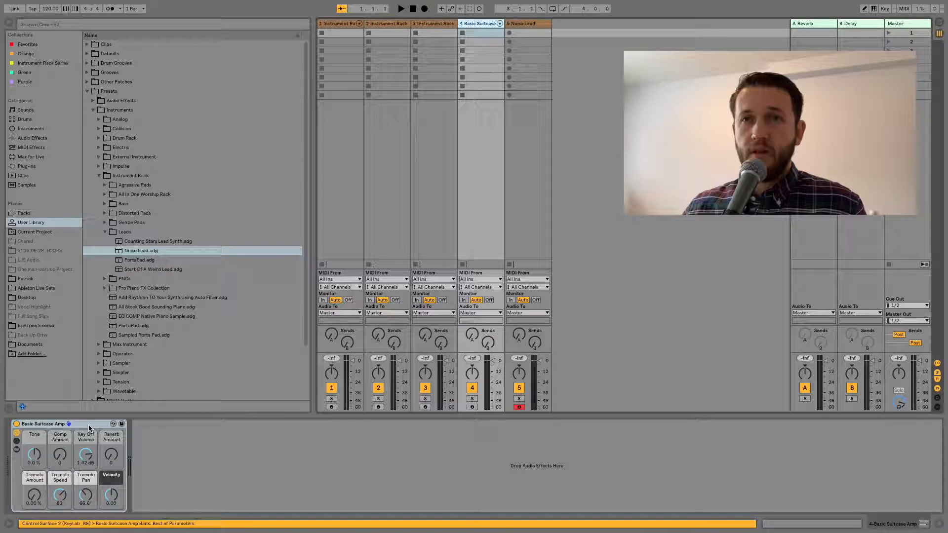
key(super+g)
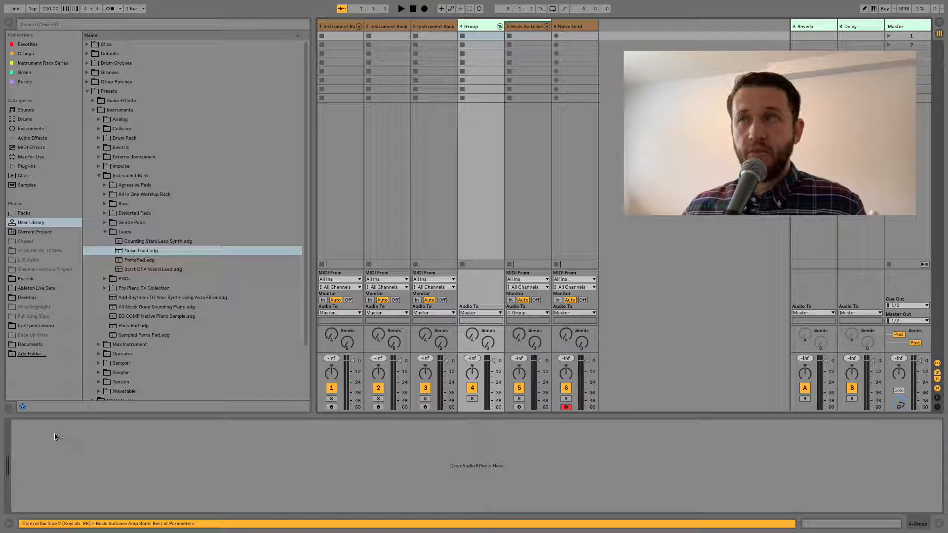
key(super+z)
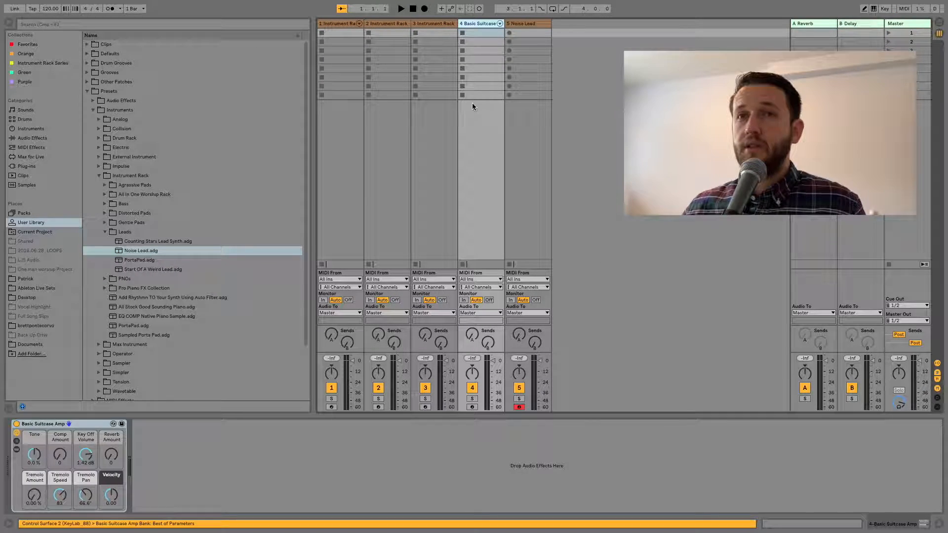
click(49, 424)
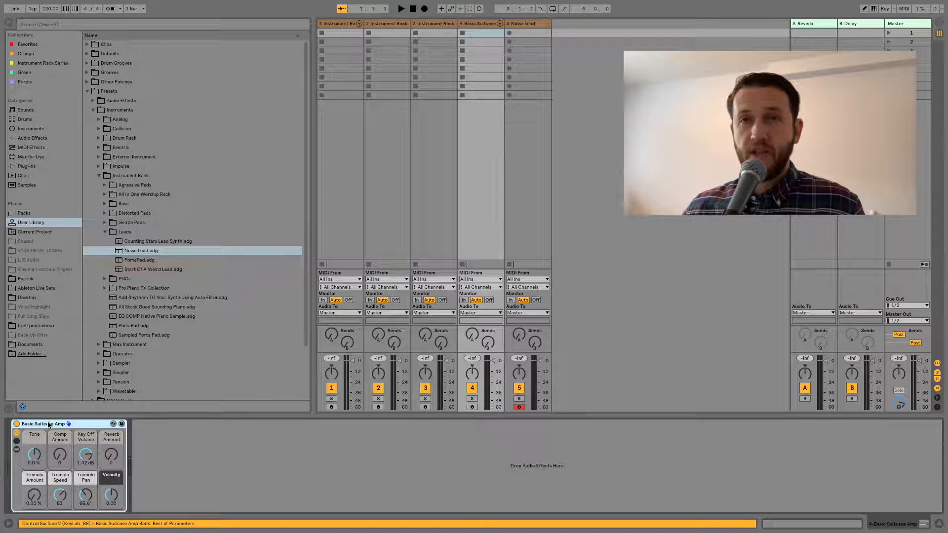
key(super+g)
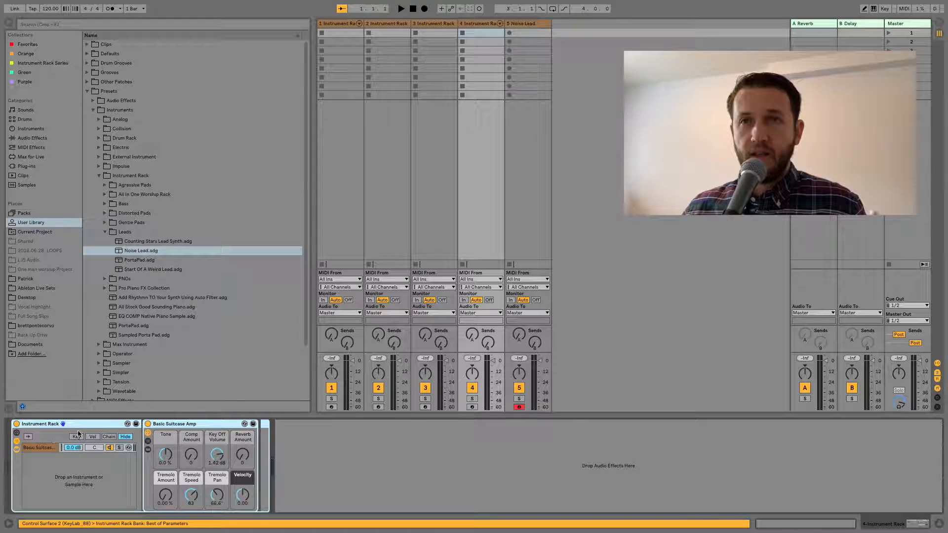
click(109, 436)
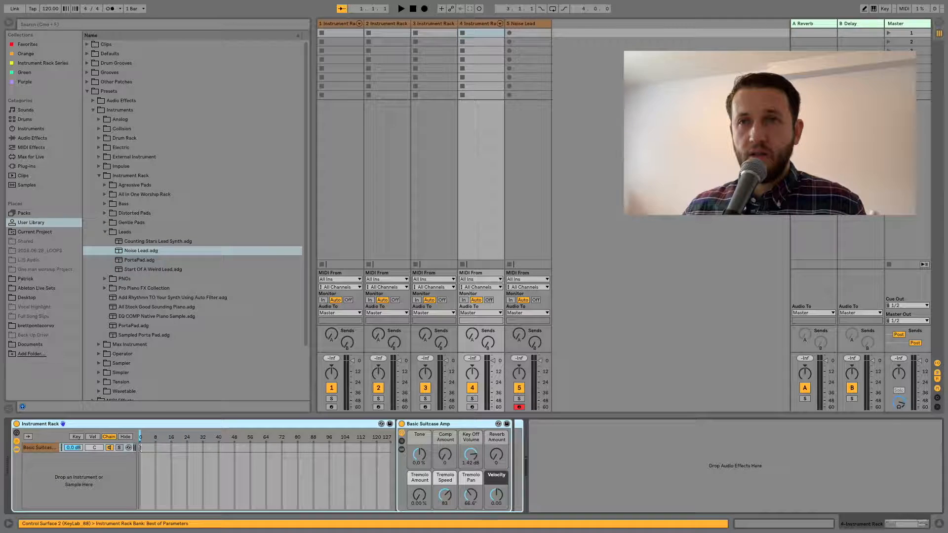
drag(140, 448, 143, 447)
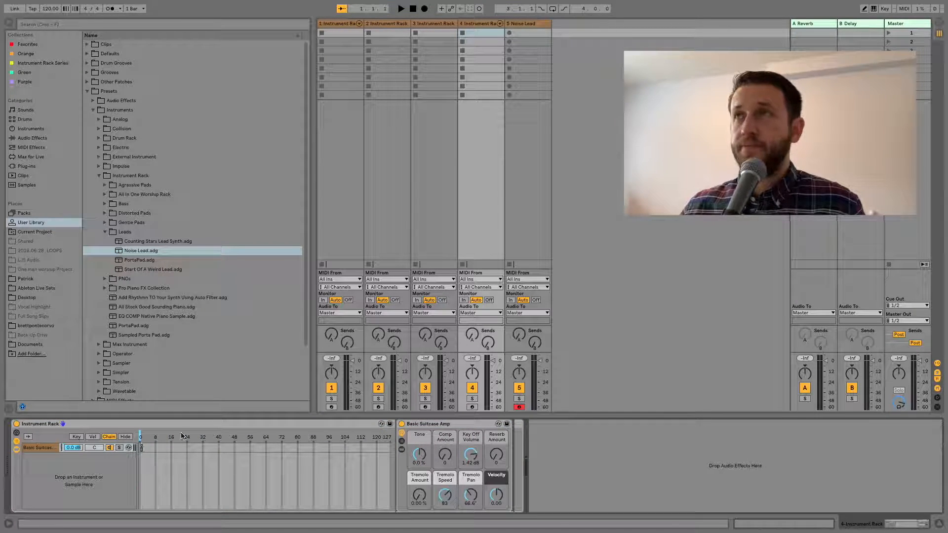
- Group the Noise Lead rack on track 5 into an outer Instrument Rack and move its chain zone to 1
click(531, 25)
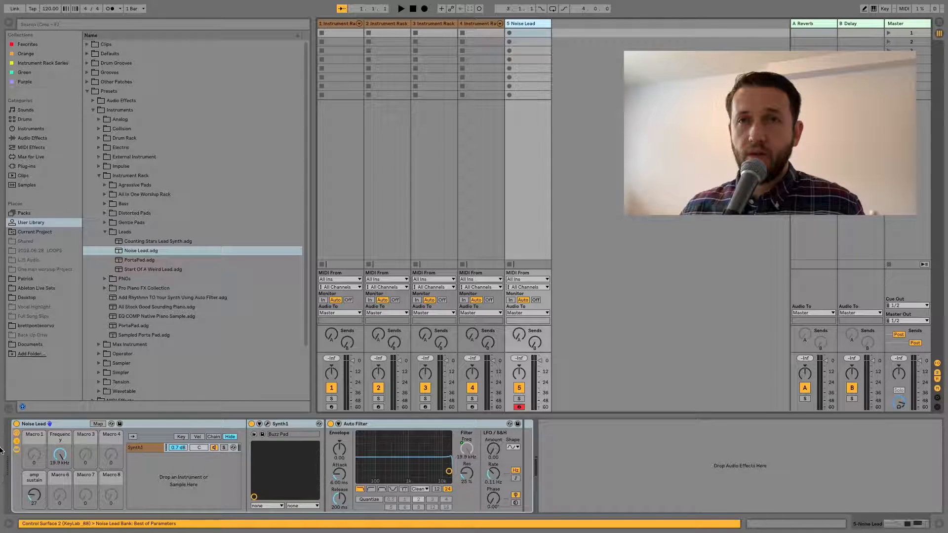
key(ctrl+g)
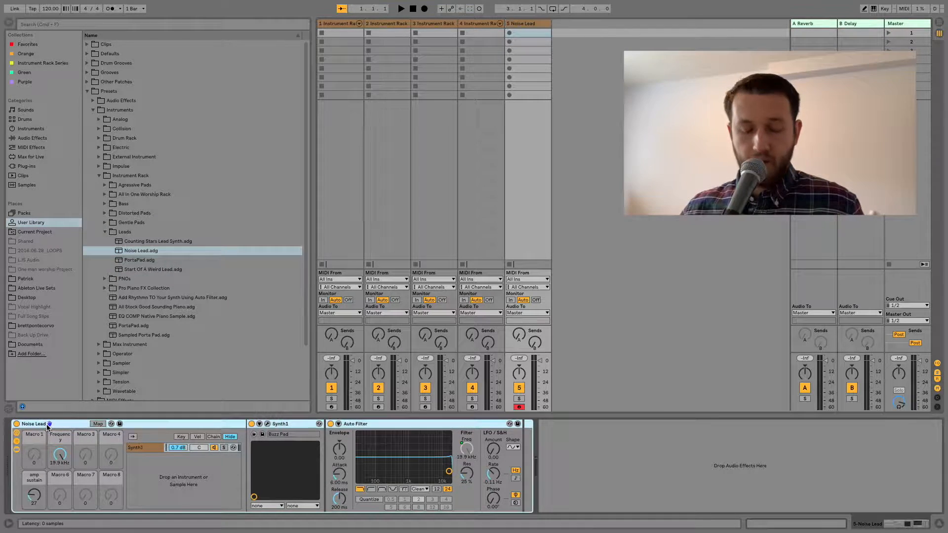
click(16, 441)
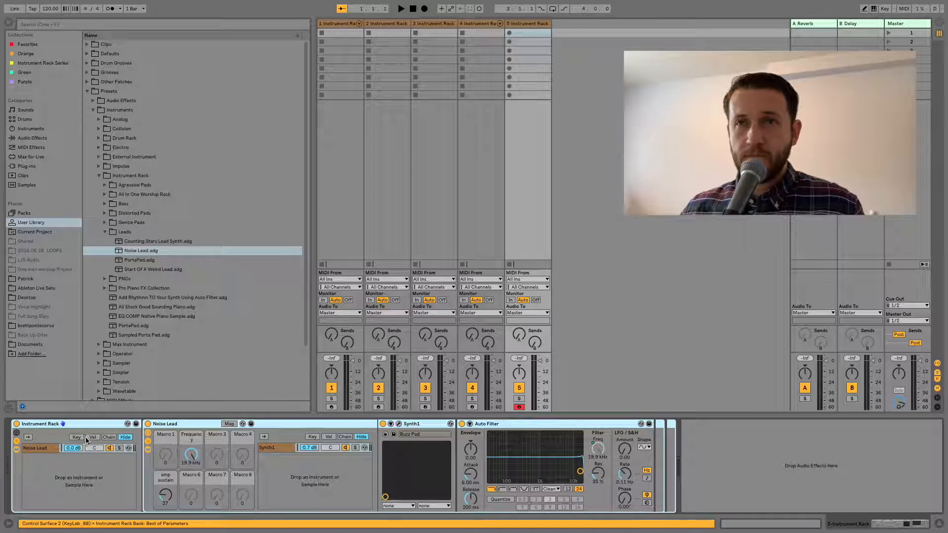
click(109, 437)
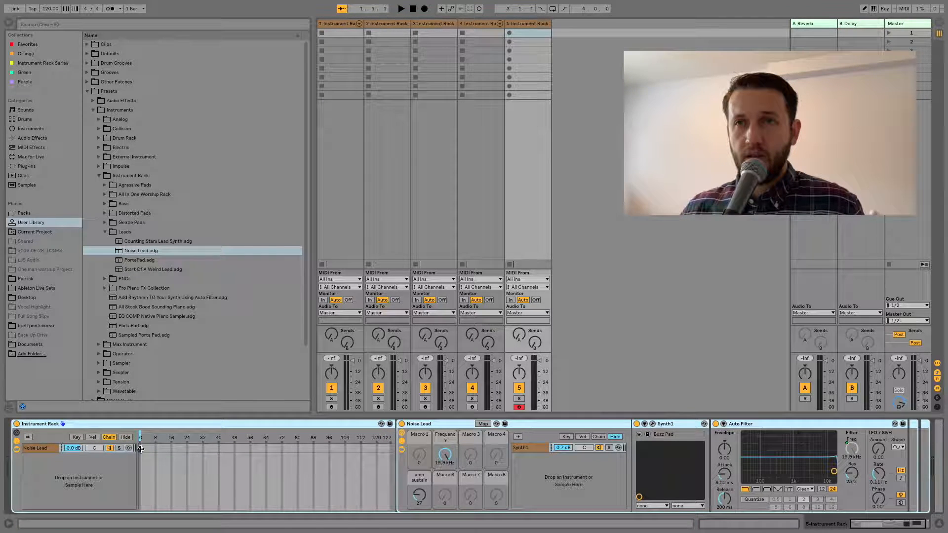
click(141, 448)
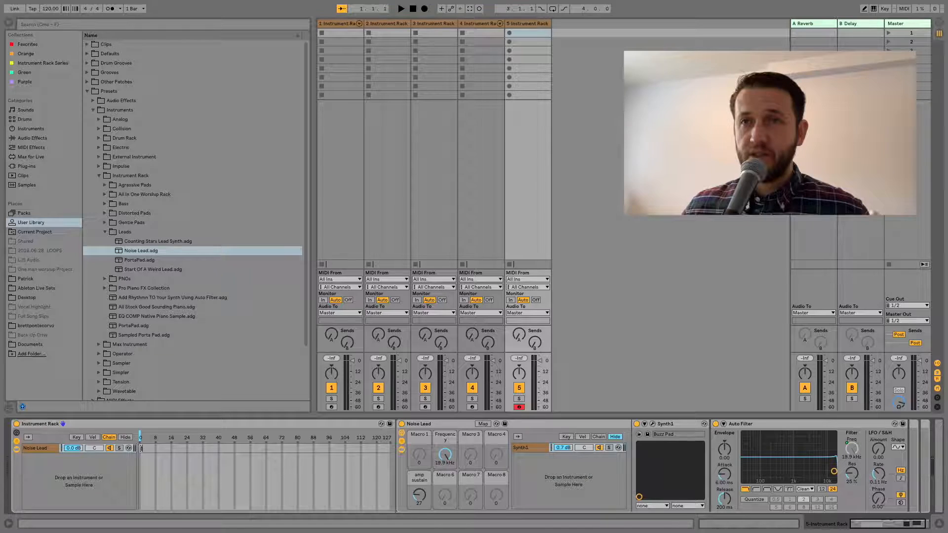
- Select all five instrument tracks and set their input monitoring to In
click(340, 23)
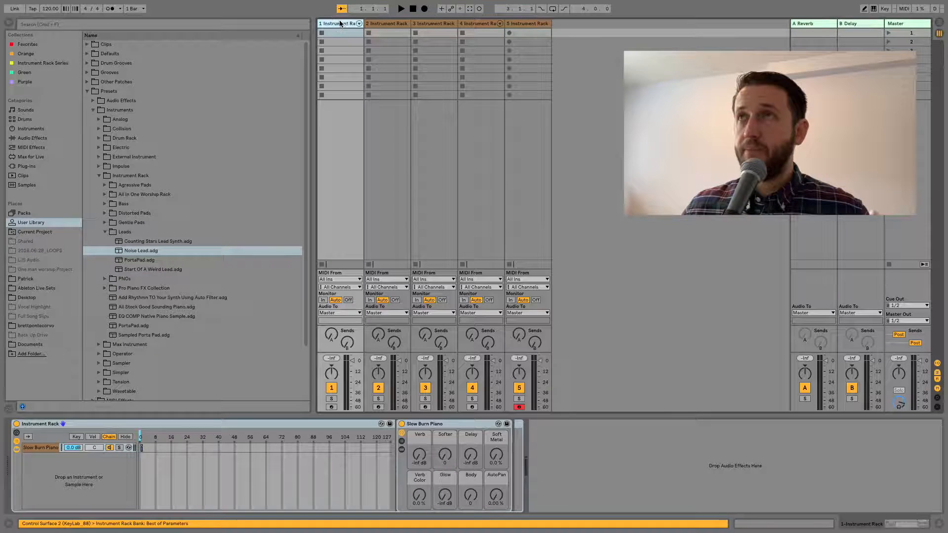
shift+click(535, 23)
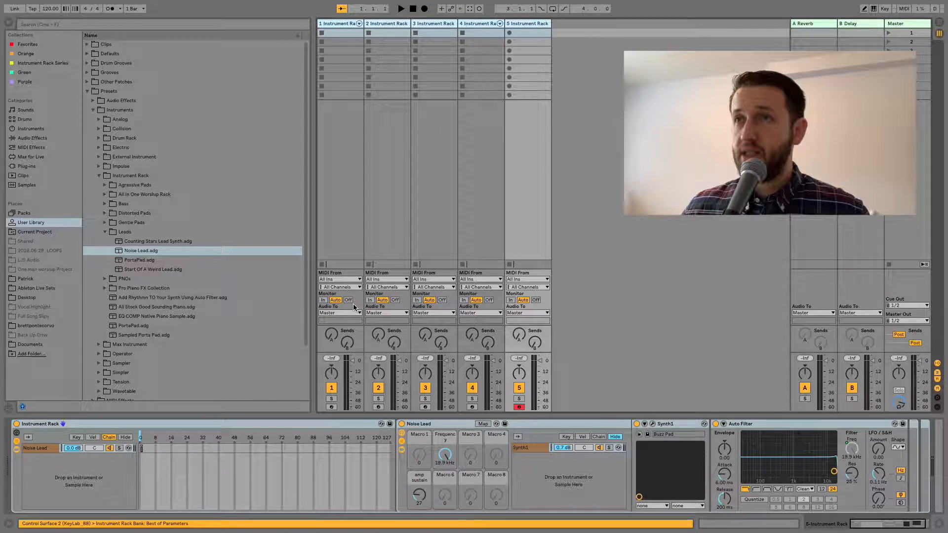
click(323, 300)
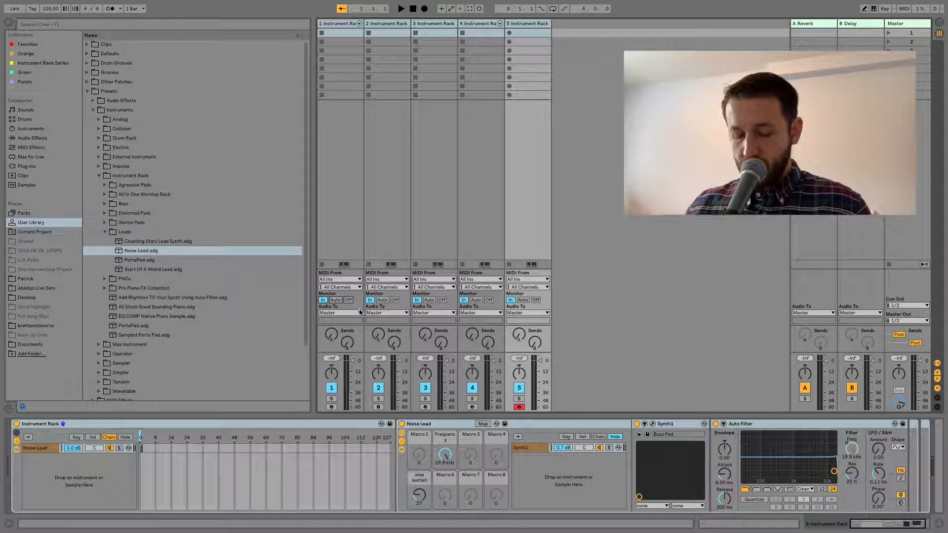
click(909, 9)
click(908, 9)
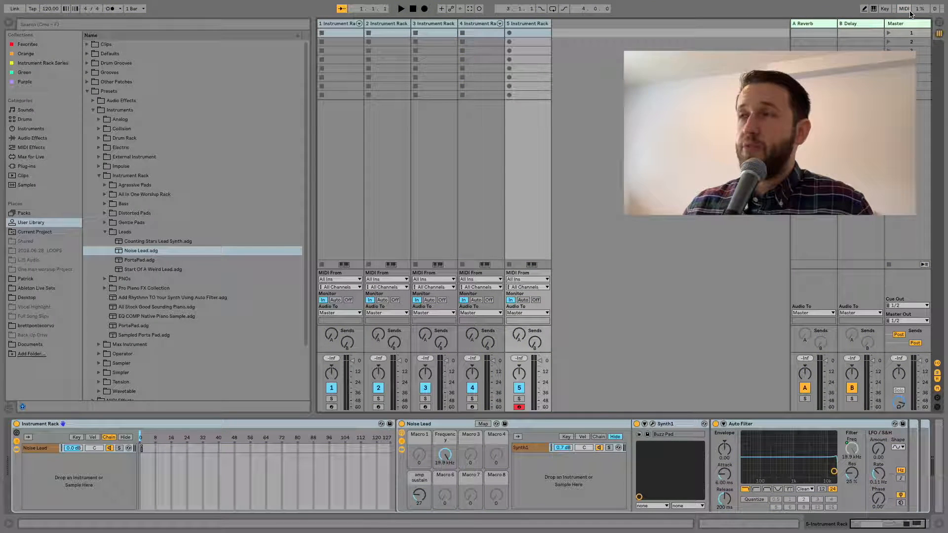
- Map the outer rack's chain selector on track 1 to MIDI CC 85 with a maximum of 1, and delete the Select Track mapping
click(910, 11)
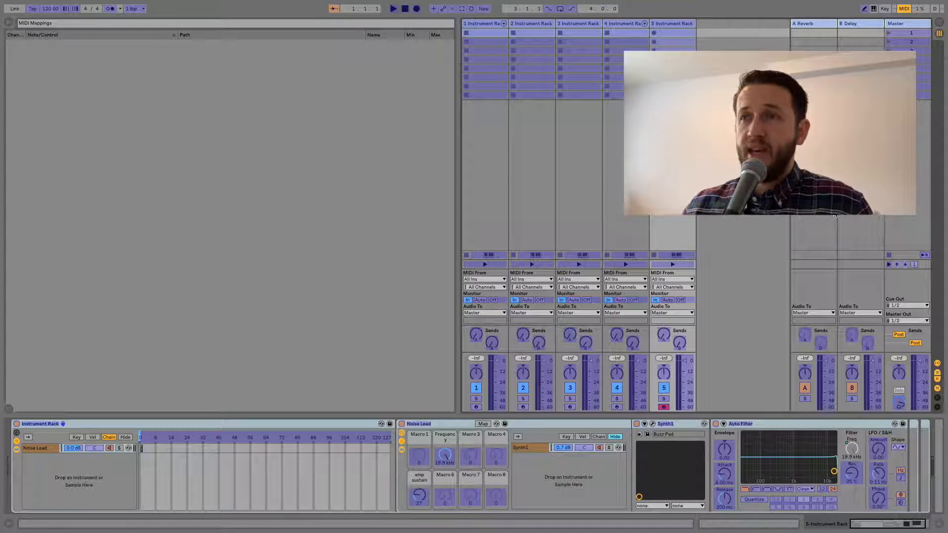
click(907, 9)
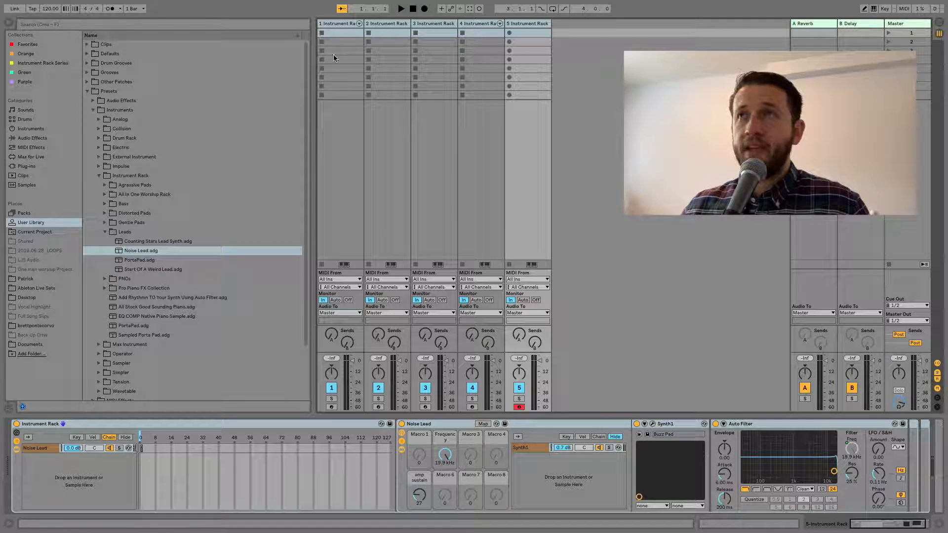
click(338, 24)
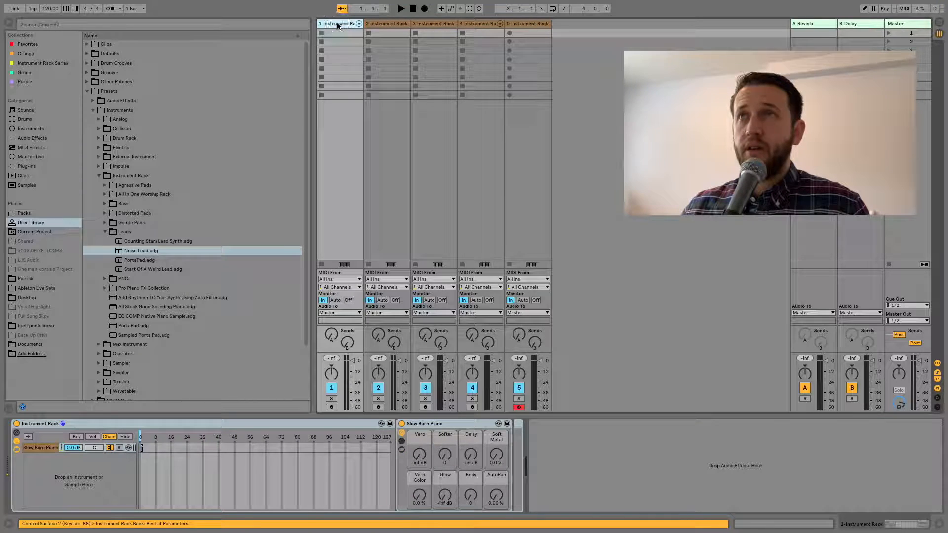
click(140, 439)
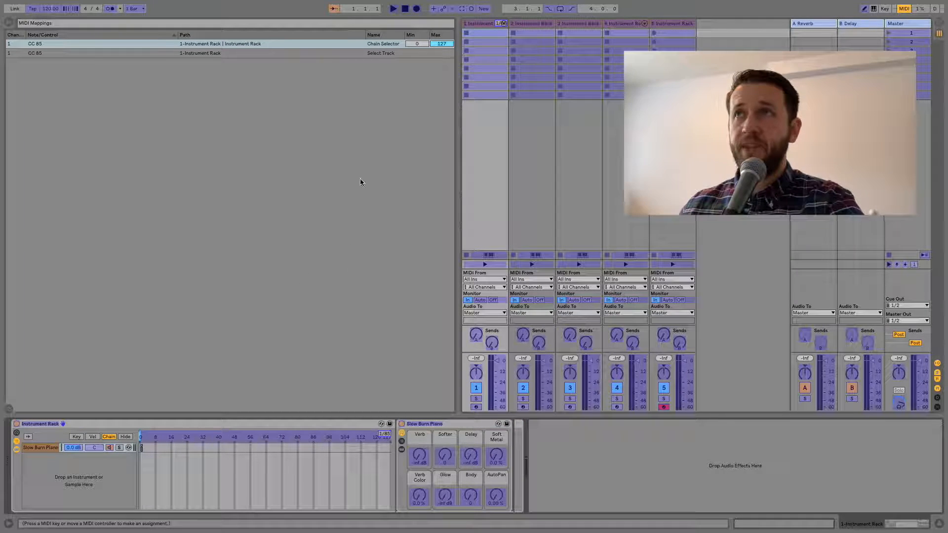
click(442, 44)
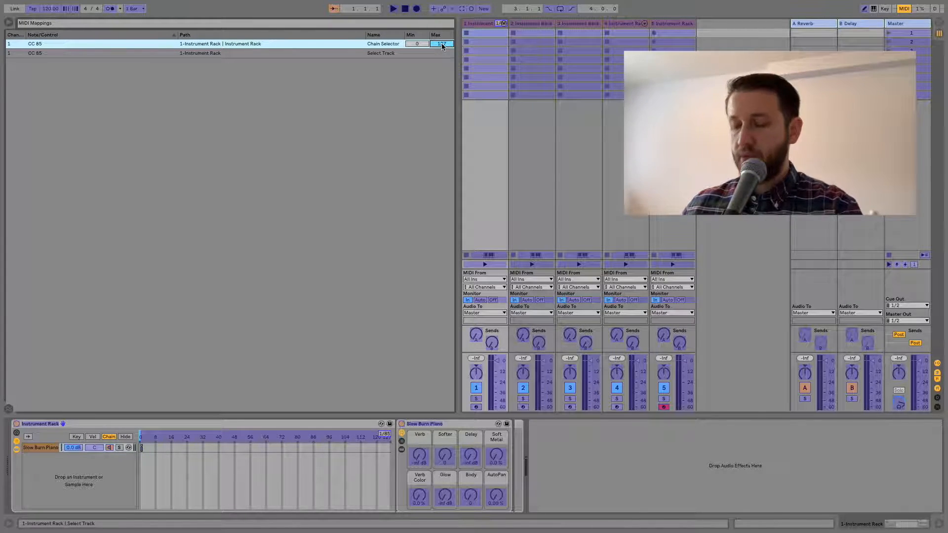
text(1)
key(Return)
click(427, 53)
key(Delete)
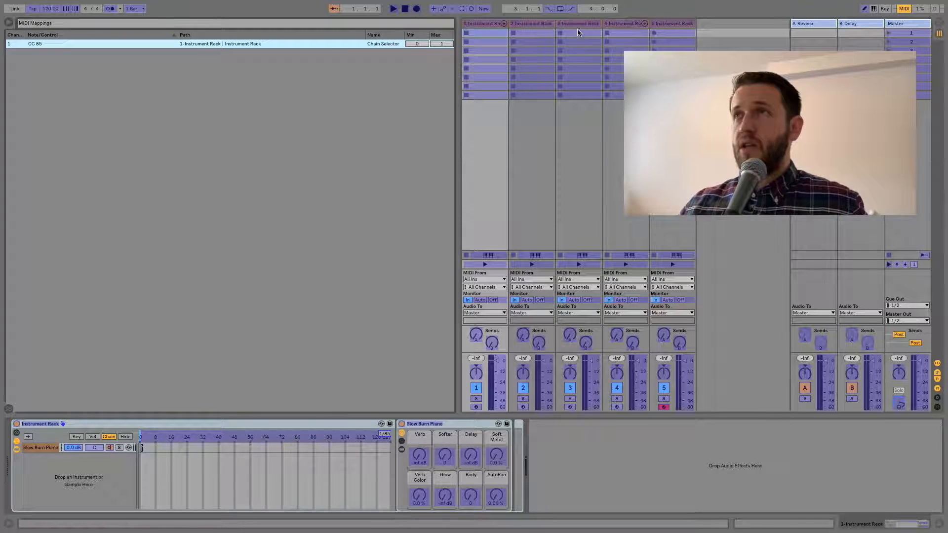
- Map the outer rack chain selectors to MIDI CC 61 on track 2 and CC 62 on track 3, each with a maximum of 1
click(531, 24)
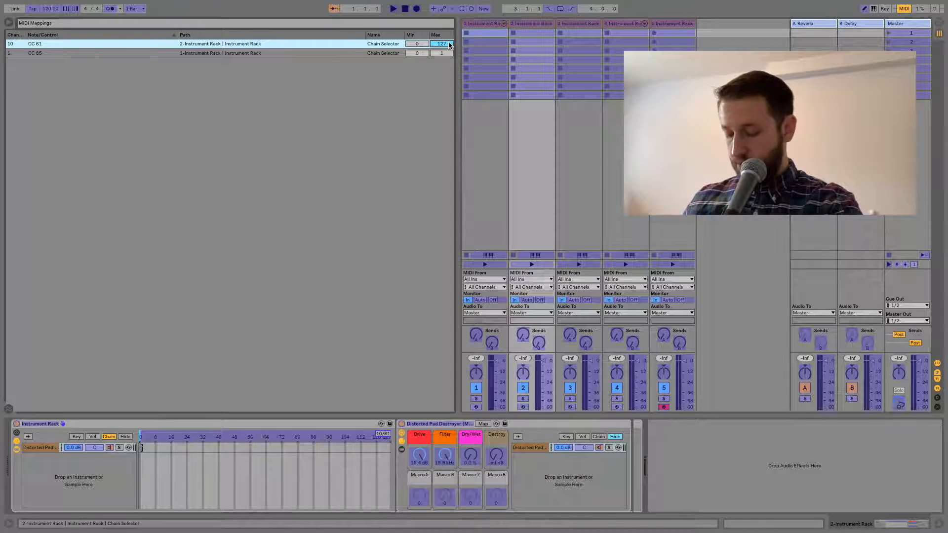
key(Return)
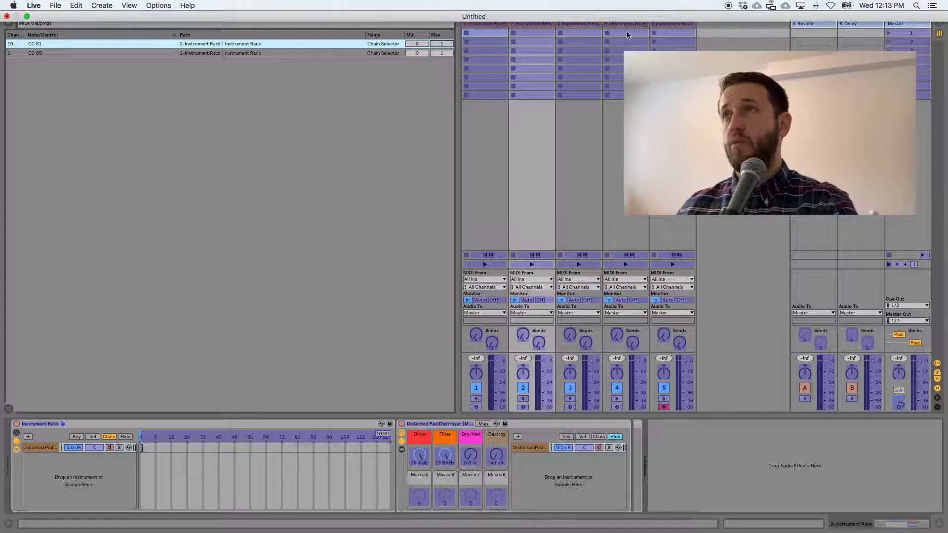
click(587, 23)
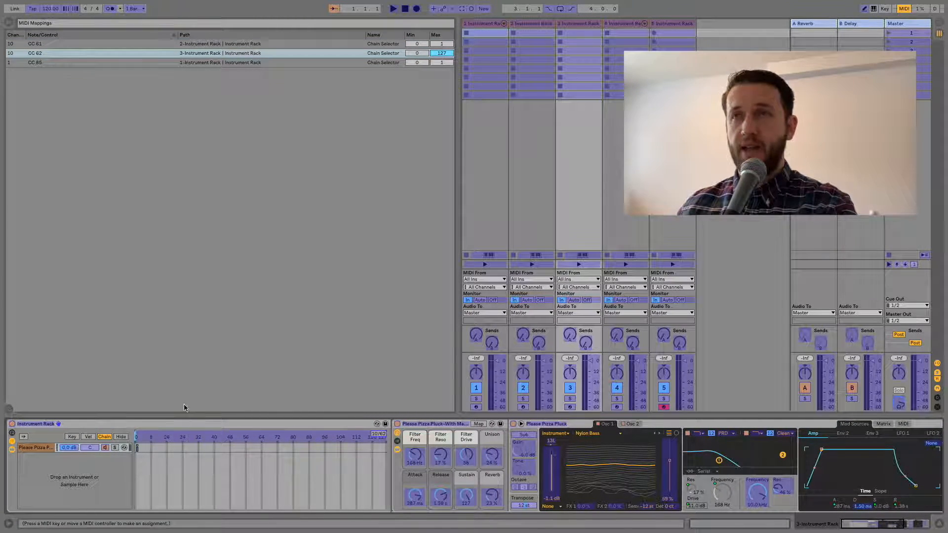
click(443, 52)
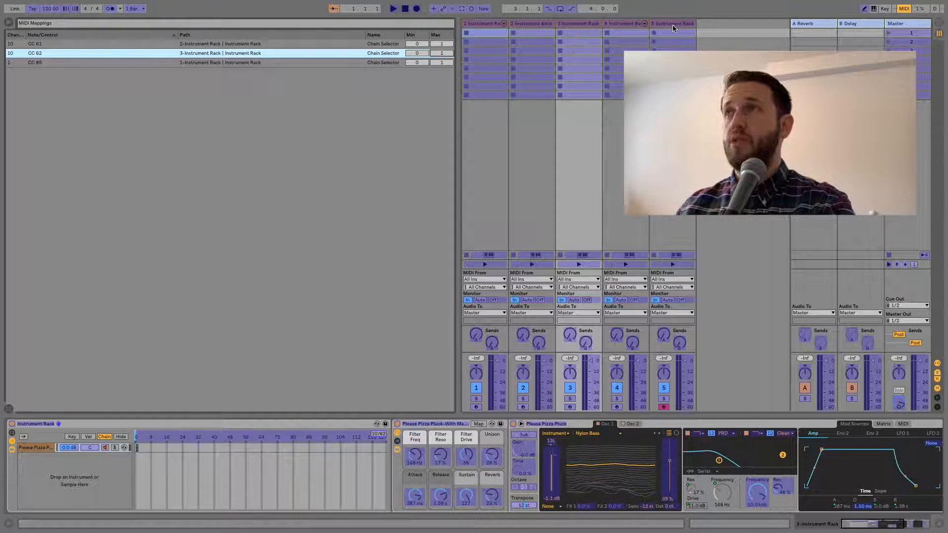
- Map the outer rack chain selectors to MIDI CC 63 on track 4 and CC 65 on track 5, each with a maximum of 1
click(620, 24)
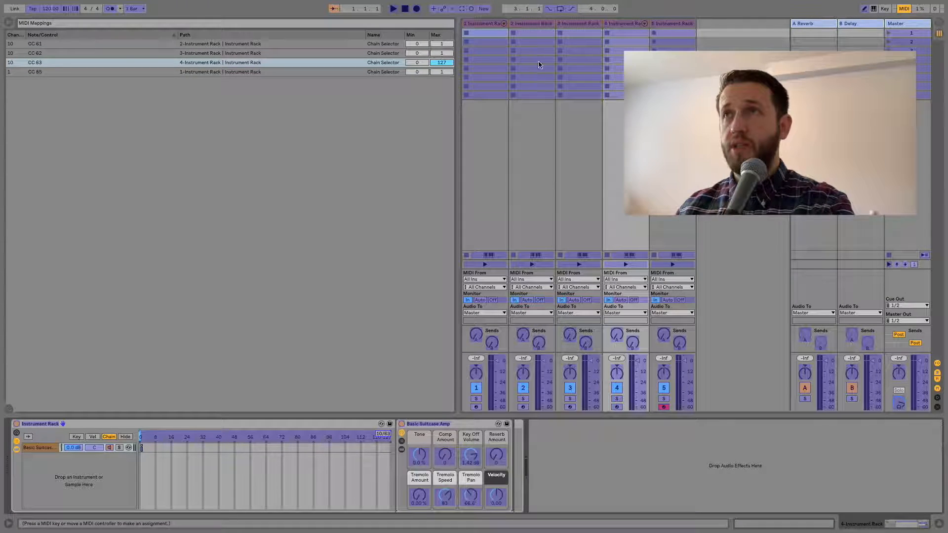
click(450, 63)
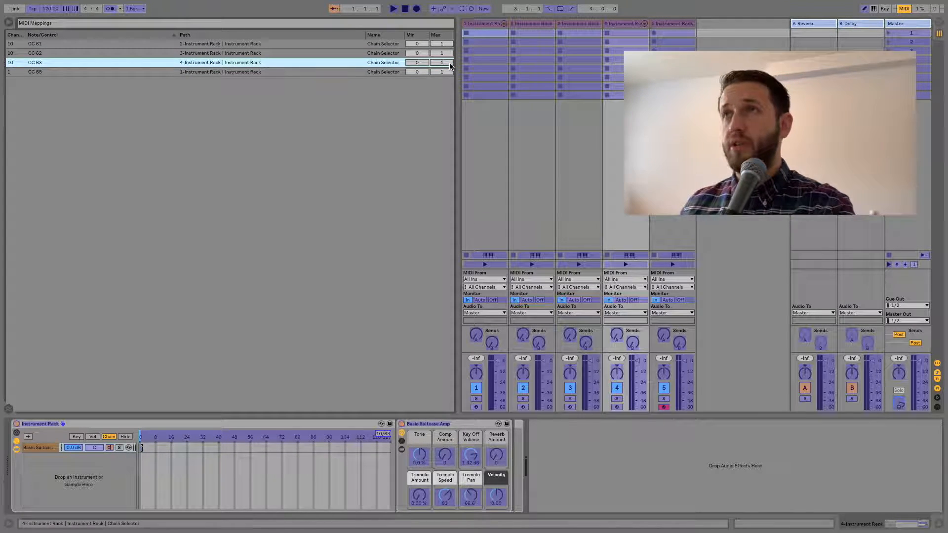
click(678, 25)
click(175, 436)
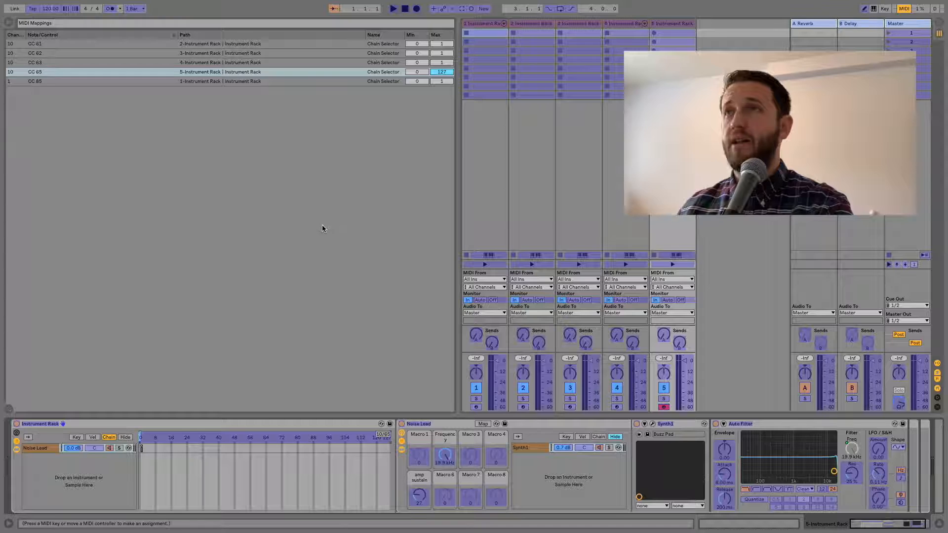
text(1)
key(Return)
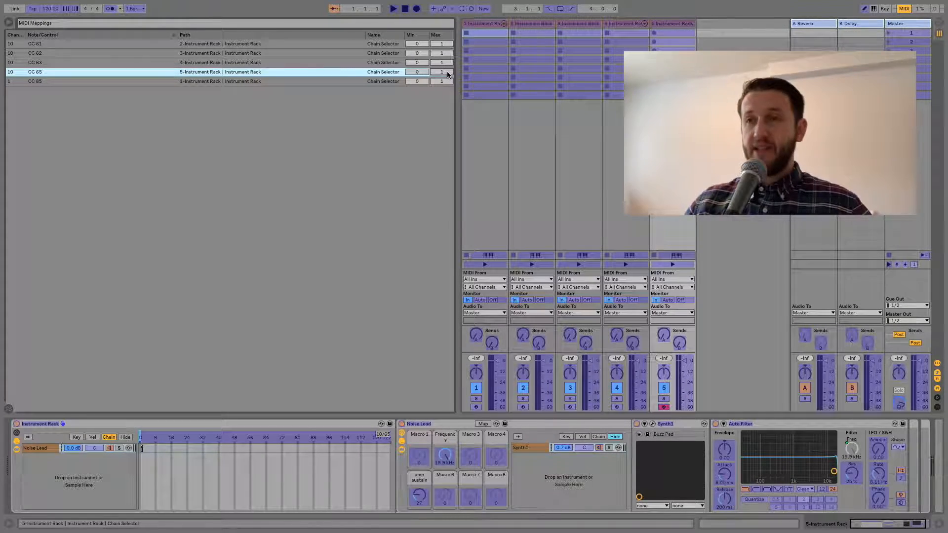
key(super+m)
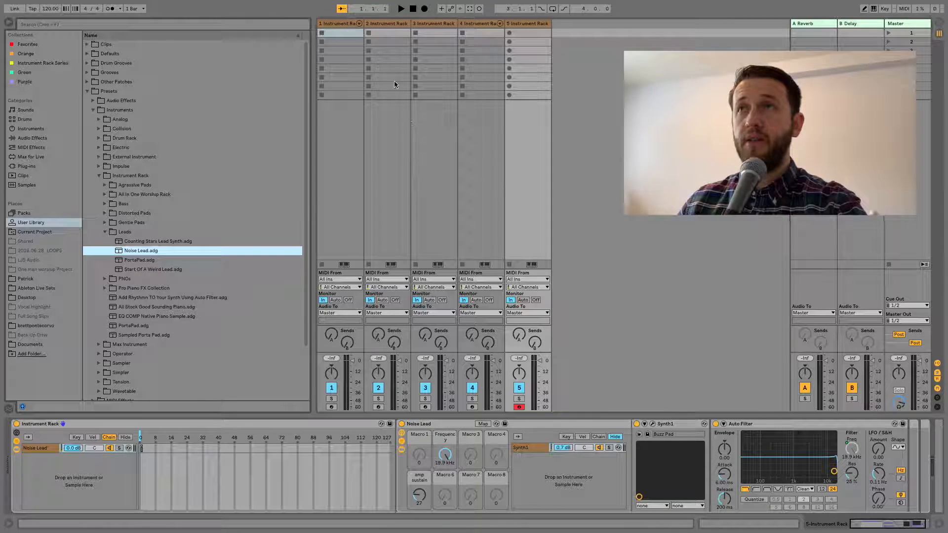
- Map the Filter macro of the Distorted Pad Destroyer rack on track 2 to MIDI CC 50 on channel 1
click(338, 23)
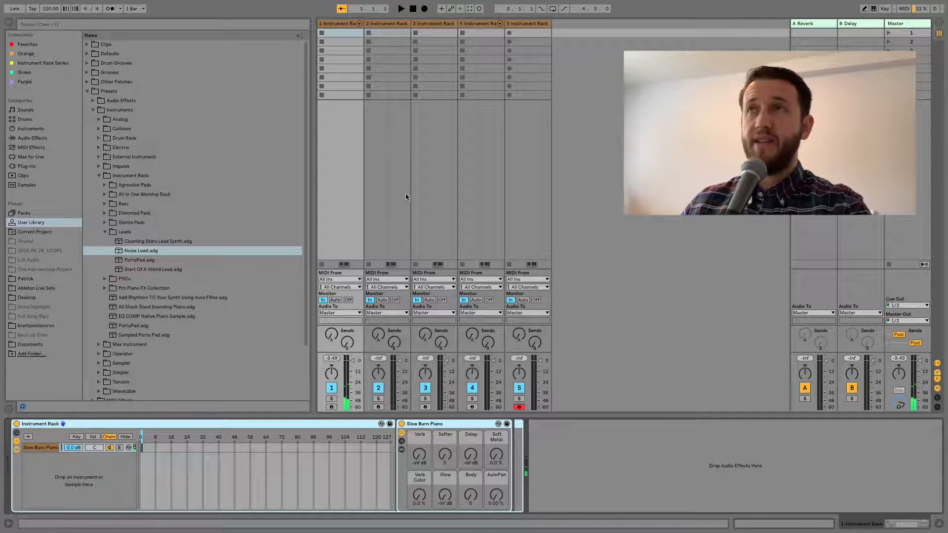
click(393, 24)
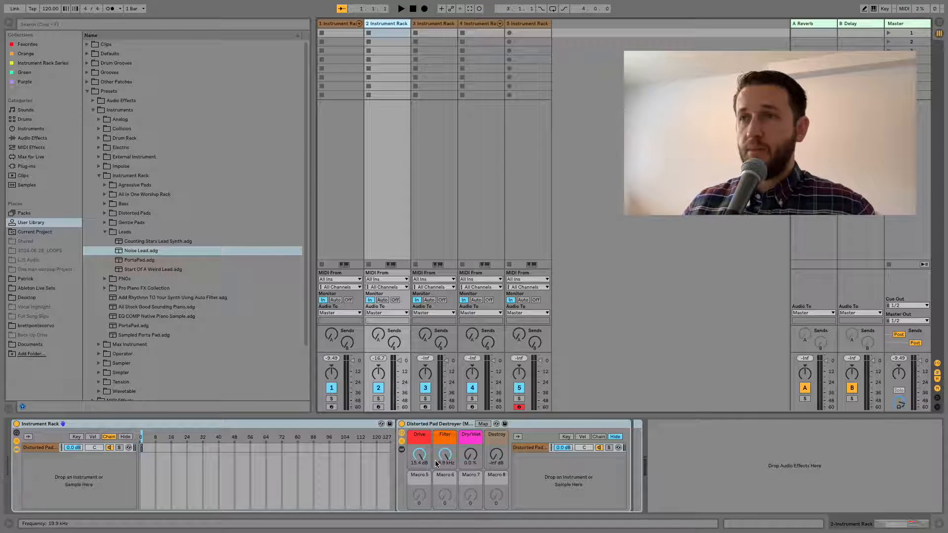
key(super+comma)
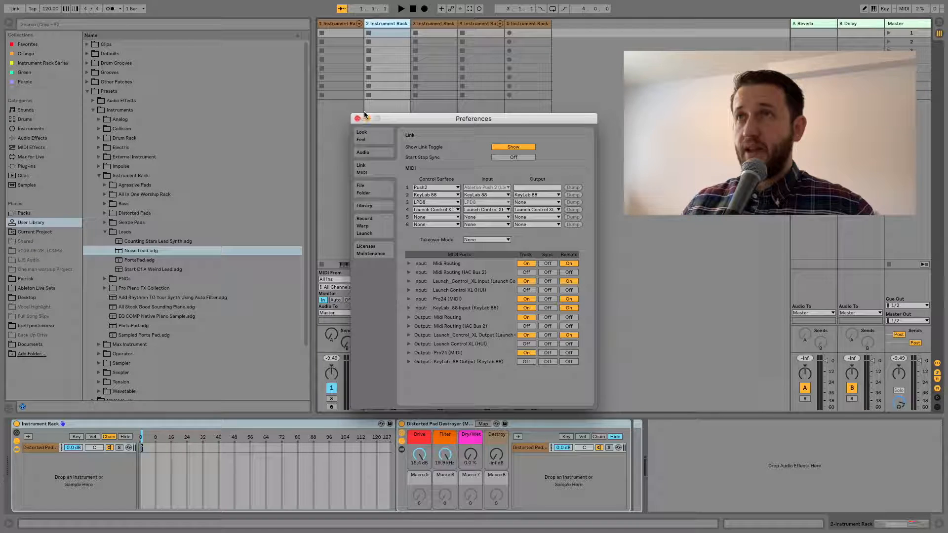
key(super+comma)
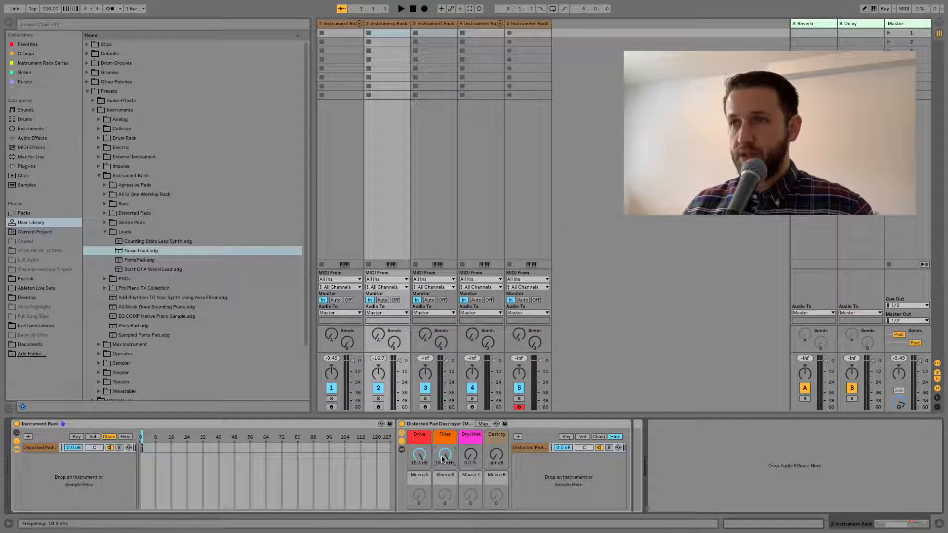
key(super+m)
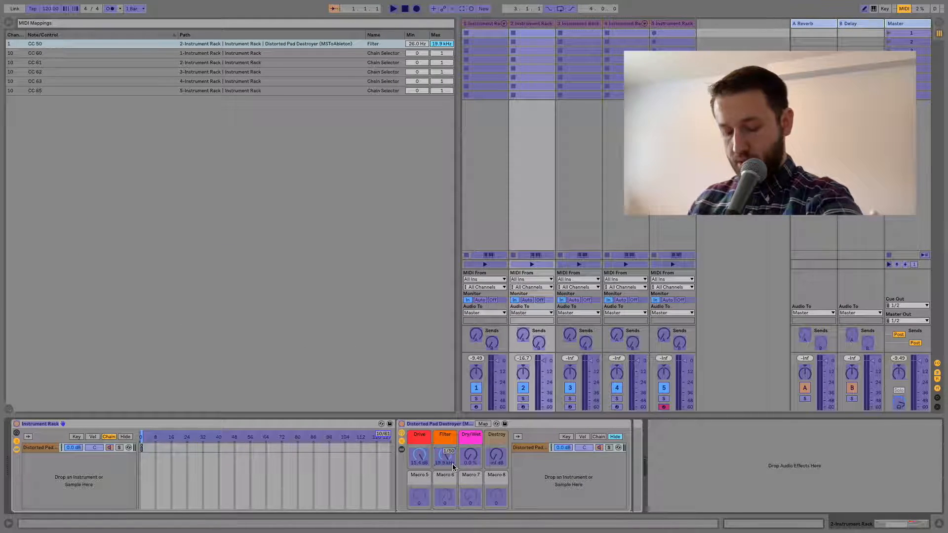
key(super+m)
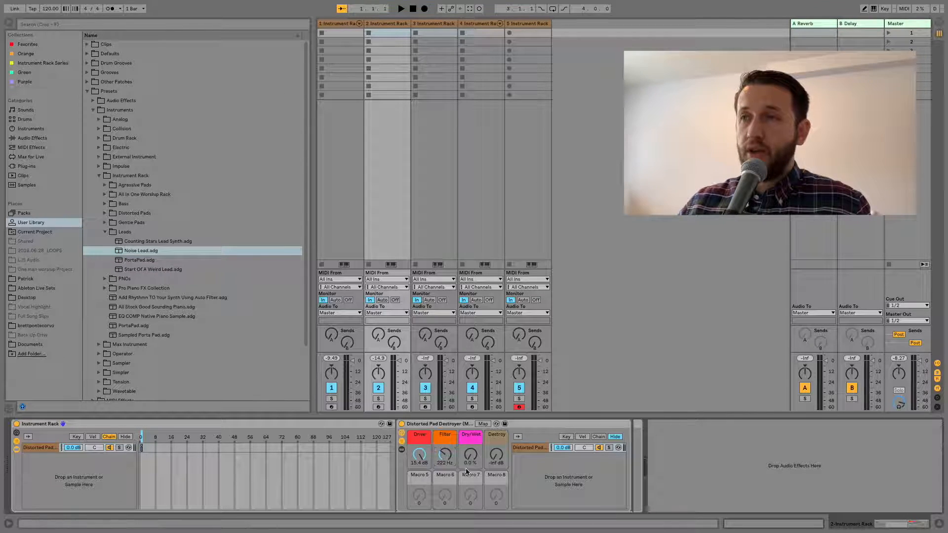
- Select tracks 3, 4 and 5 in turn to check their racks while playing the sounds
click(443, 25)
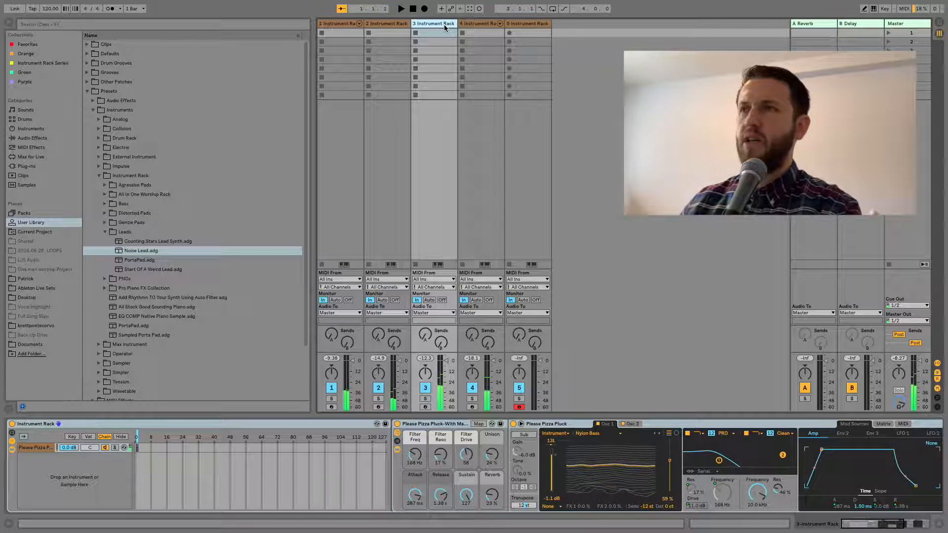
click(489, 25)
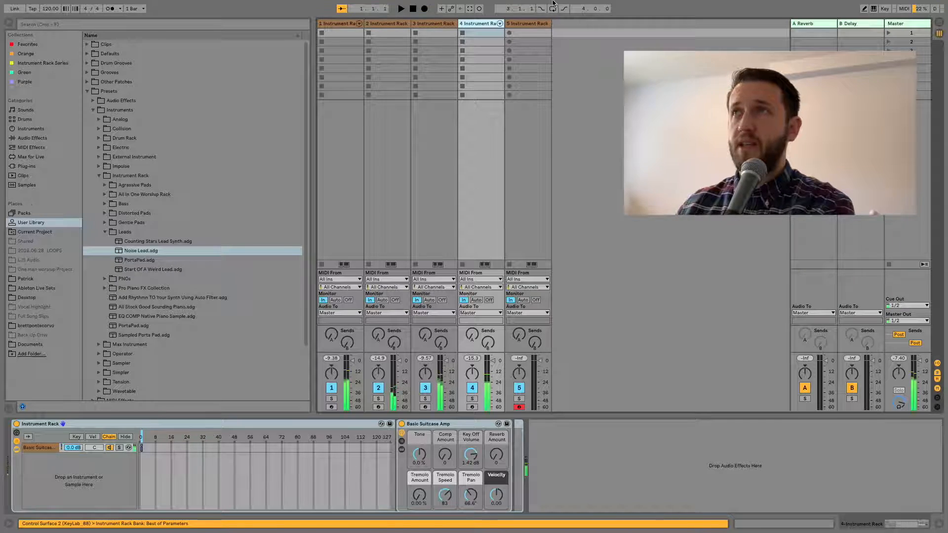
click(539, 23)
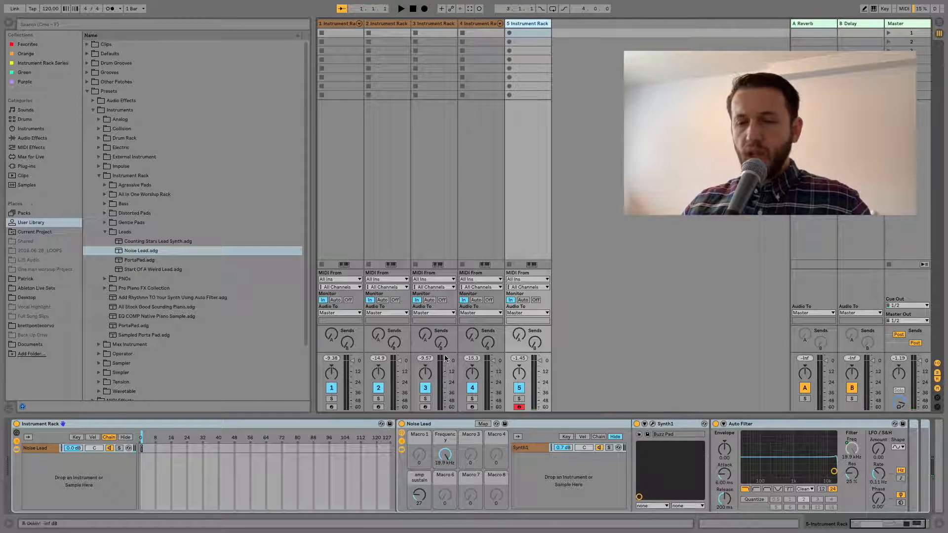
- Insert three audio tracks after the five instrument tracks, plus one additional return track
click(606, 60)
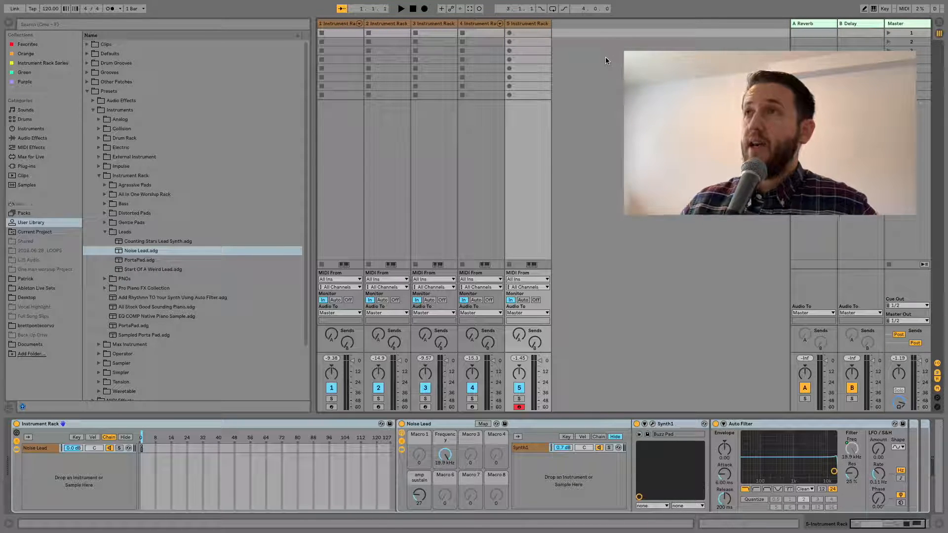
click(603, 76)
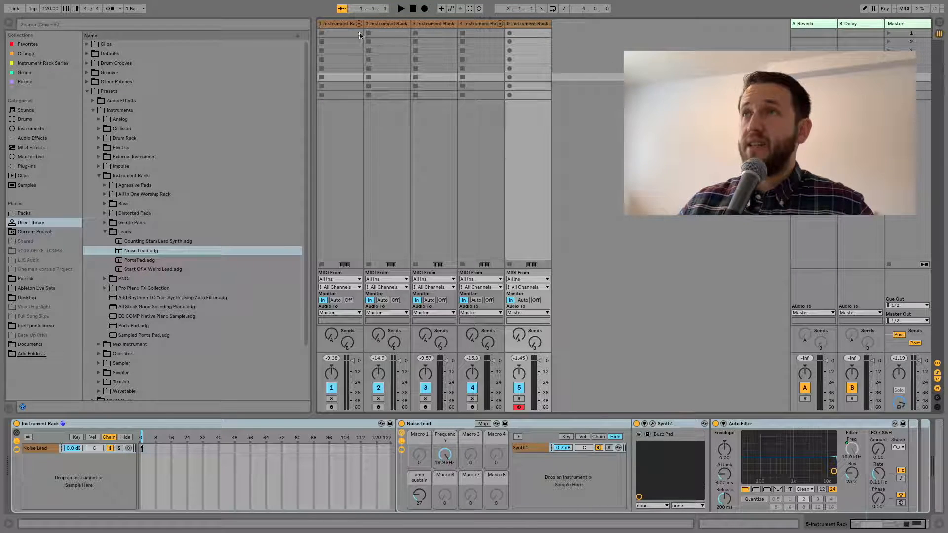
click(626, 61)
key(super+t)
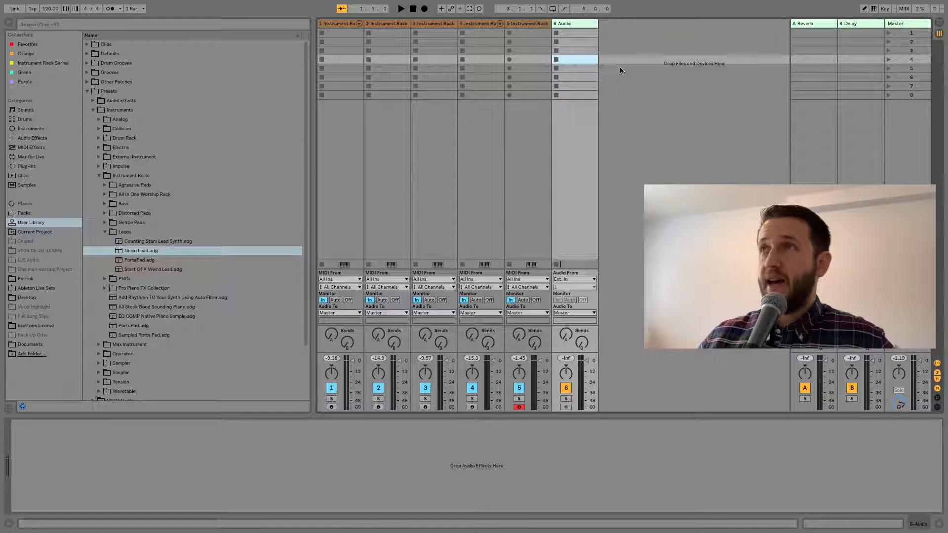
right_click(628, 68)
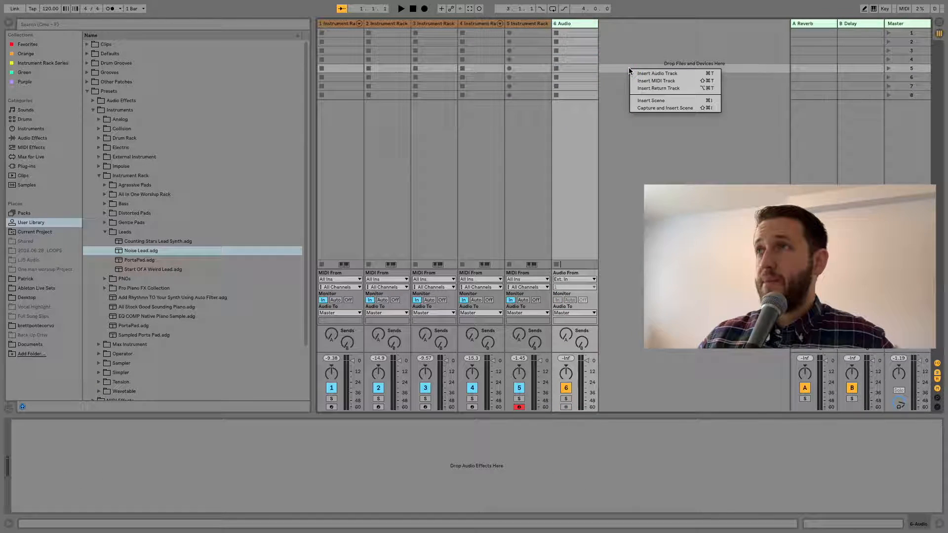
click(680, 74)
right_click(681, 63)
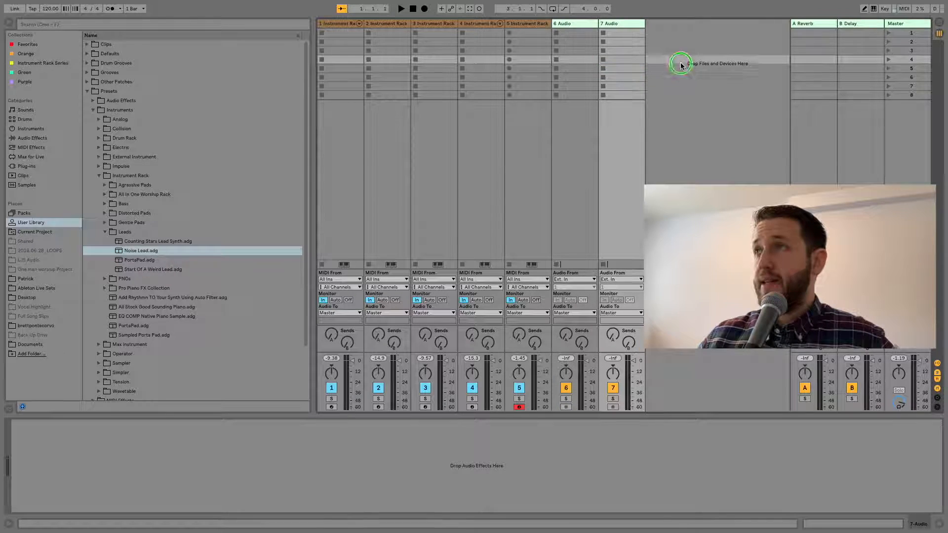
click(720, 84)
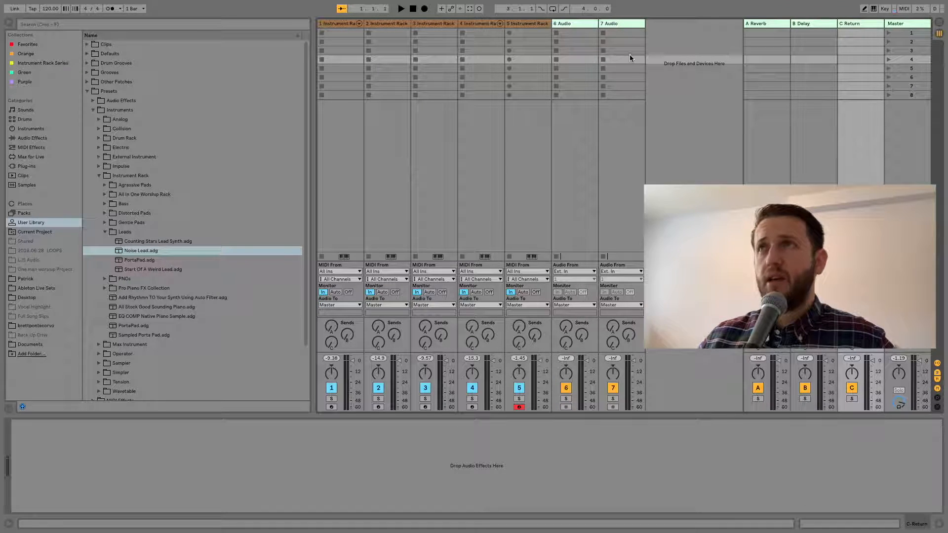
right_click(682, 43)
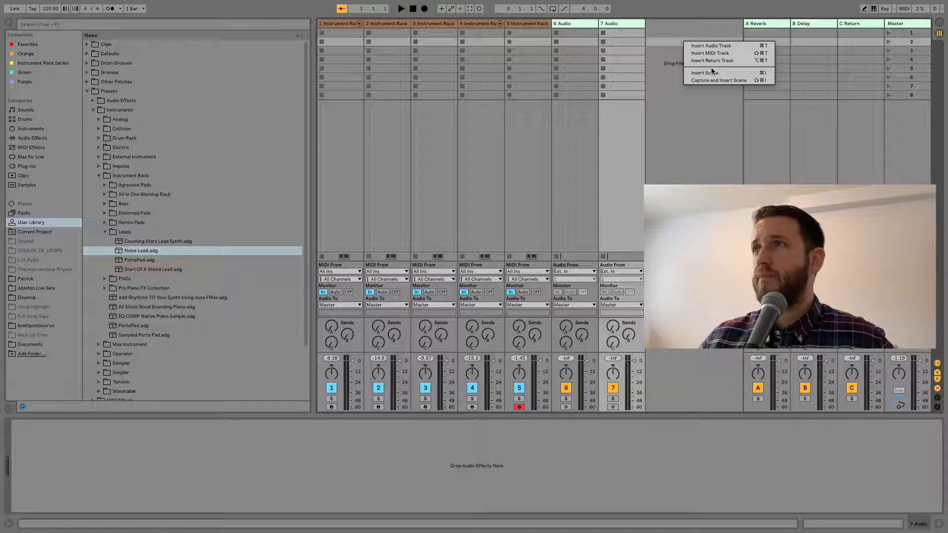
click(714, 47)
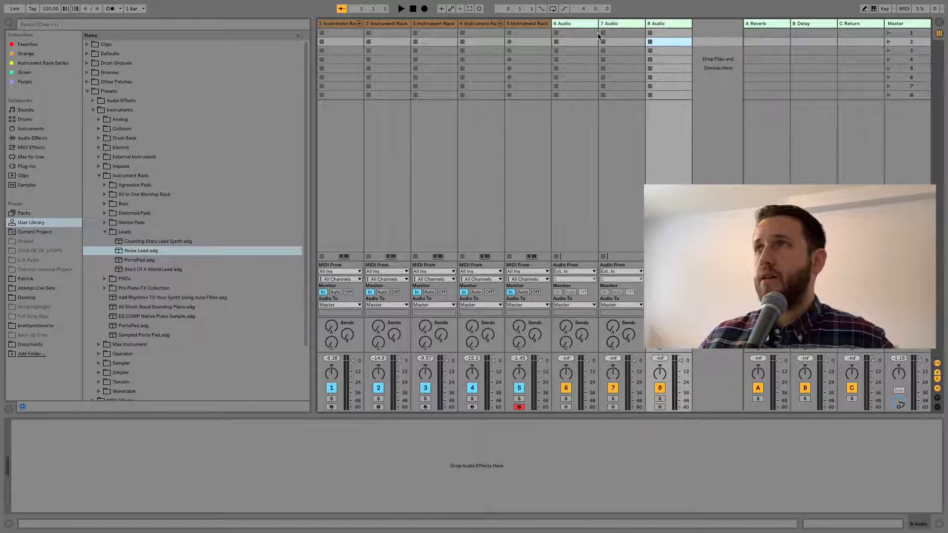
- Rename the three new audio tracks Pianos, Pads and Leads
click(571, 24)
text(Pianos)
key(Tab)
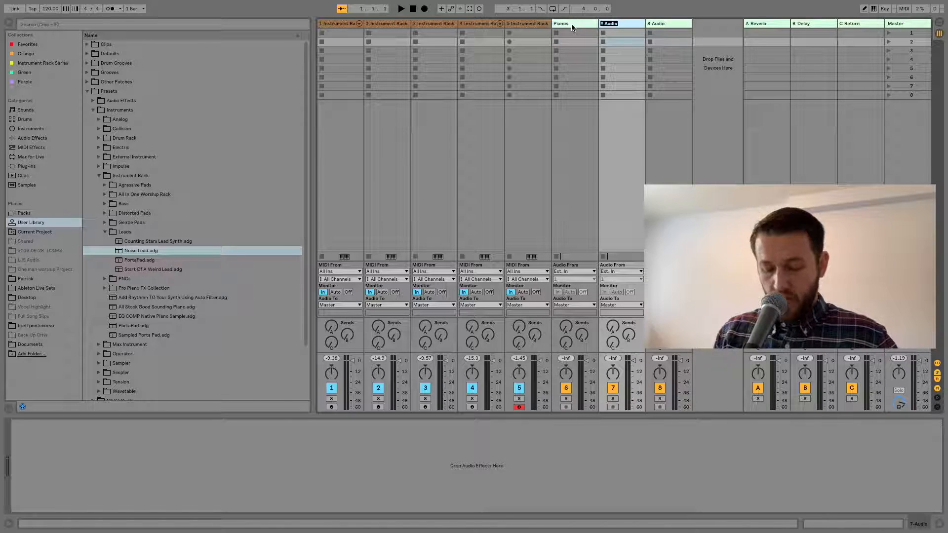
text(Pads)
key(Tab)
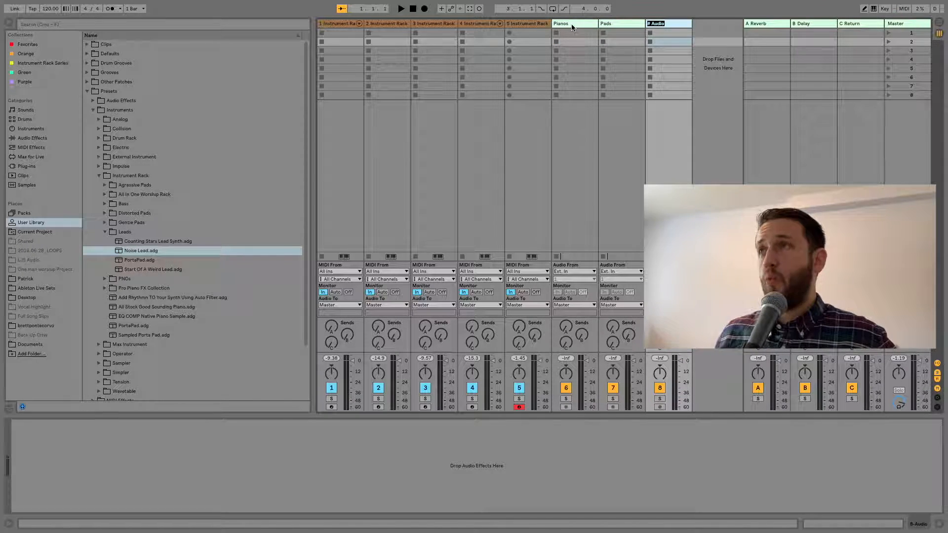
text(LEad)
key(BackSpace)
key(BackSpace)
key(BackSpace)
text(eads)
key(Return)
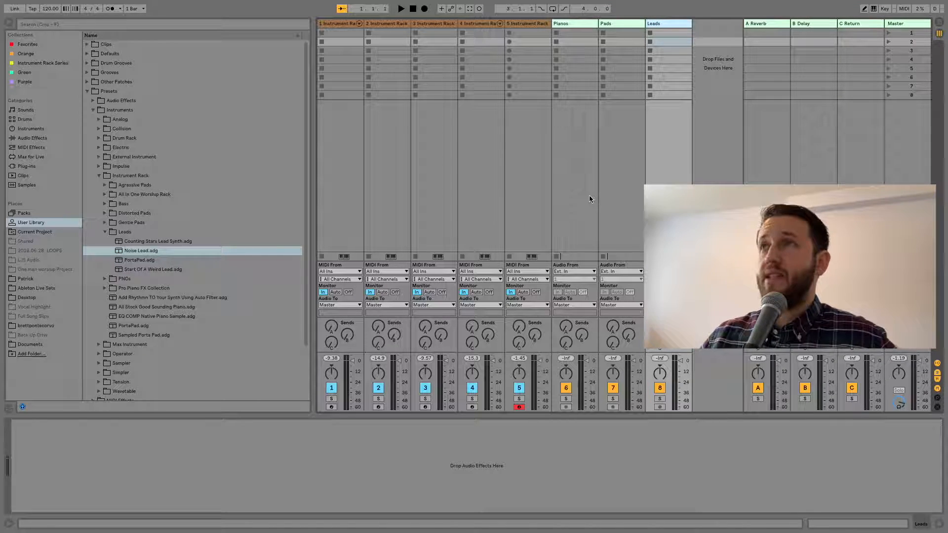
- Move the Pianos, Pads and Leads tracks ahead of the instrument racks and set their audio input to No Input
click(582, 25)
shift+click(677, 24)
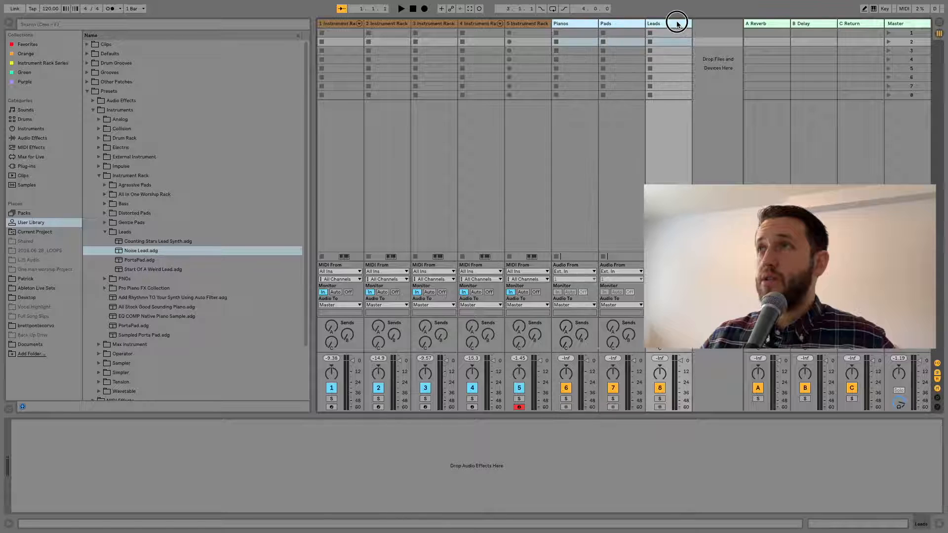
drag(578, 25, 330, 27)
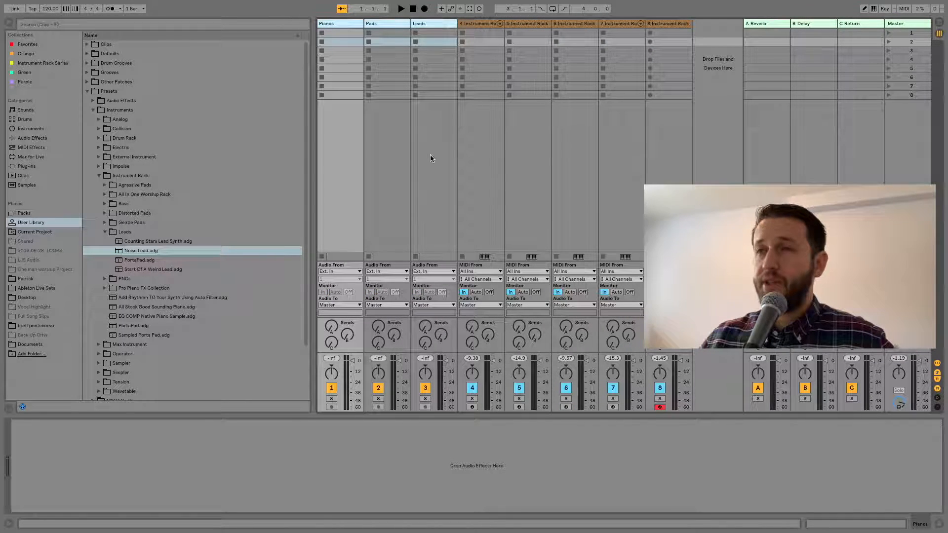
click(349, 276)
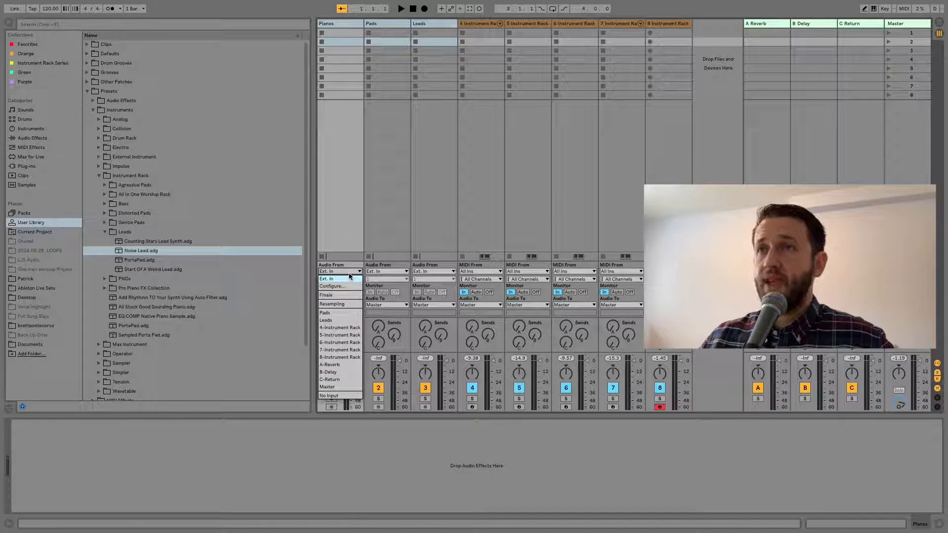
click(348, 395)
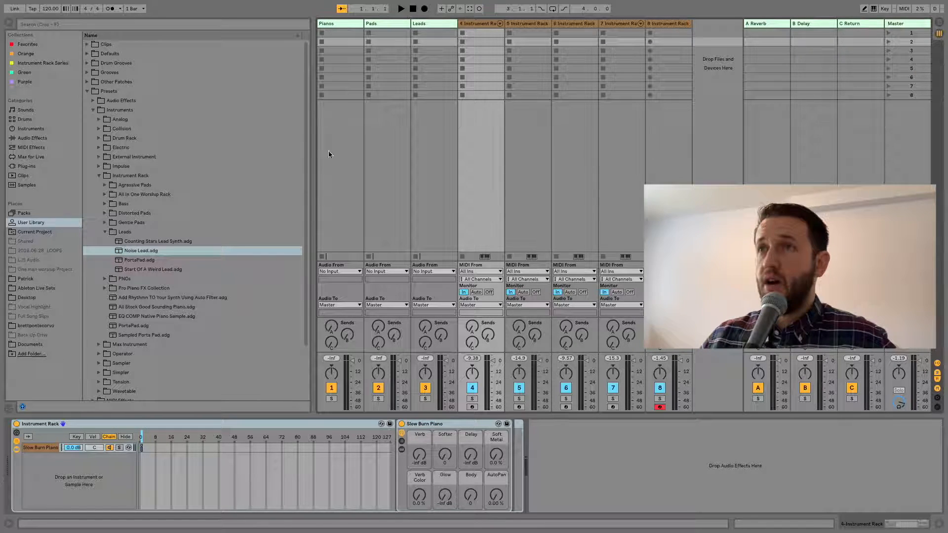
- Route the audio output of instrument track 4 to Pianos, track 5 to Pads and track 6 to Leads
click(482, 305)
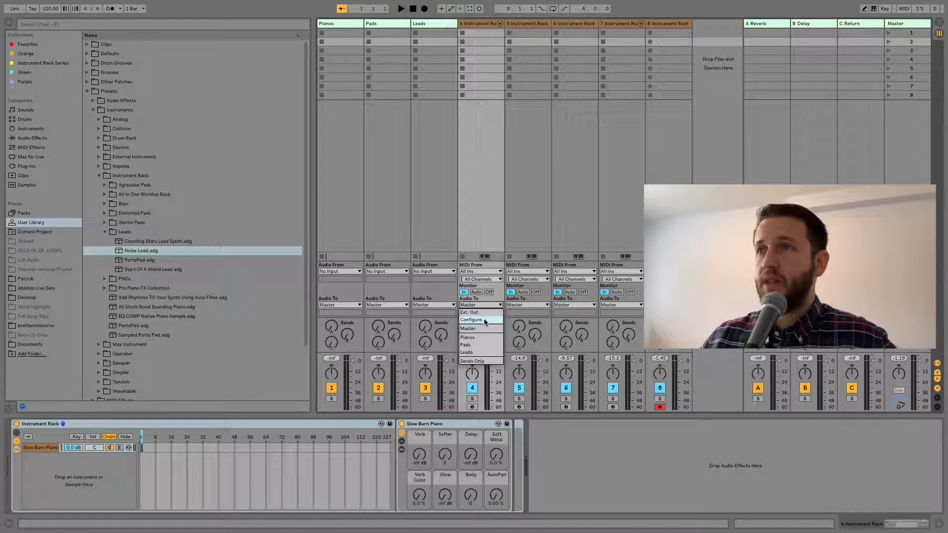
click(474, 338)
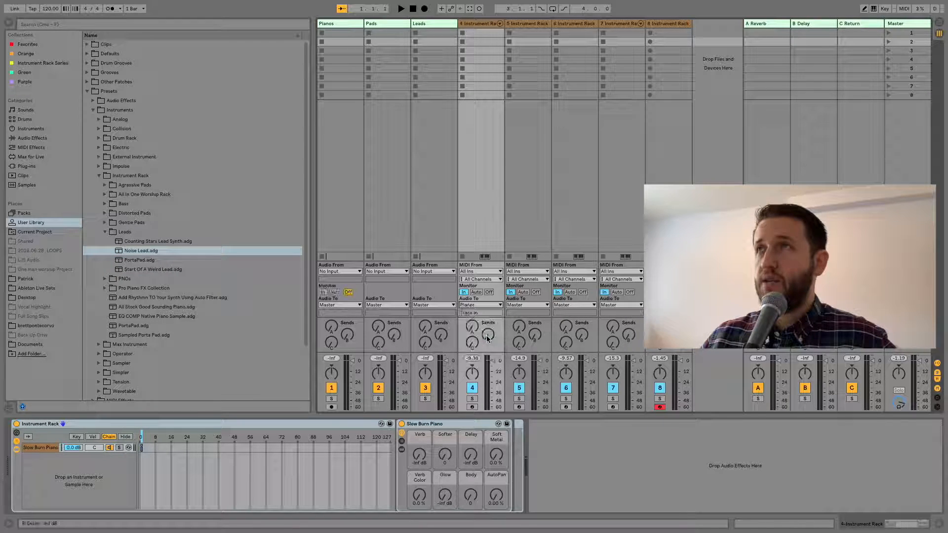
click(535, 28)
click(529, 305)
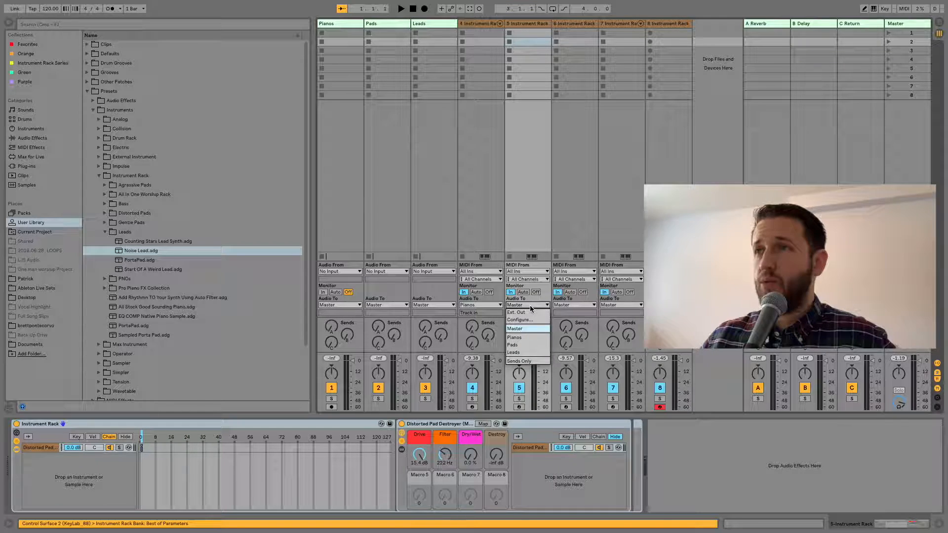
click(529, 343)
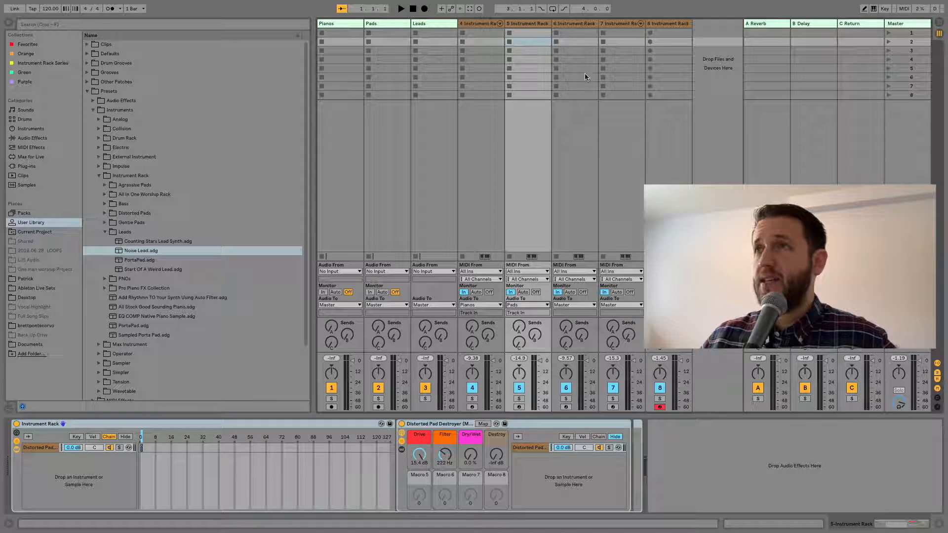
click(581, 120)
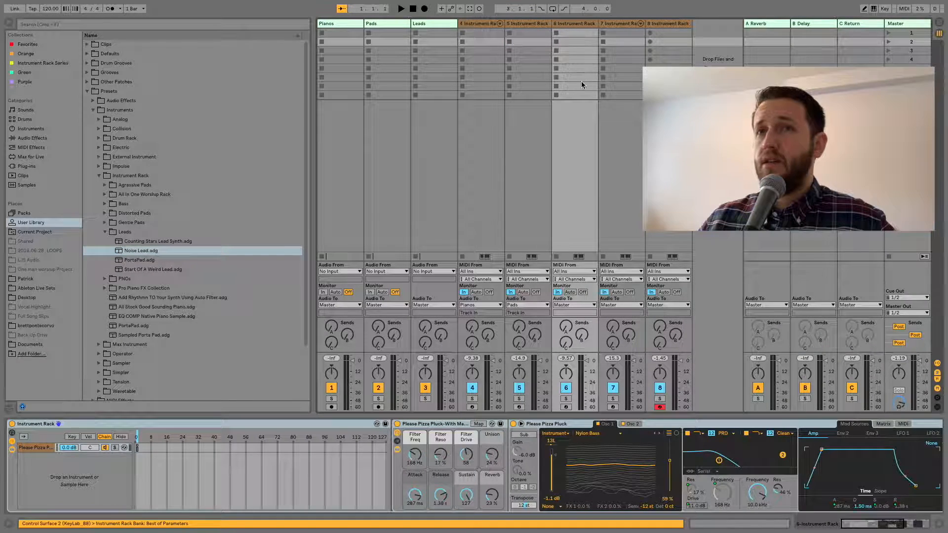
click(576, 305)
click(577, 352)
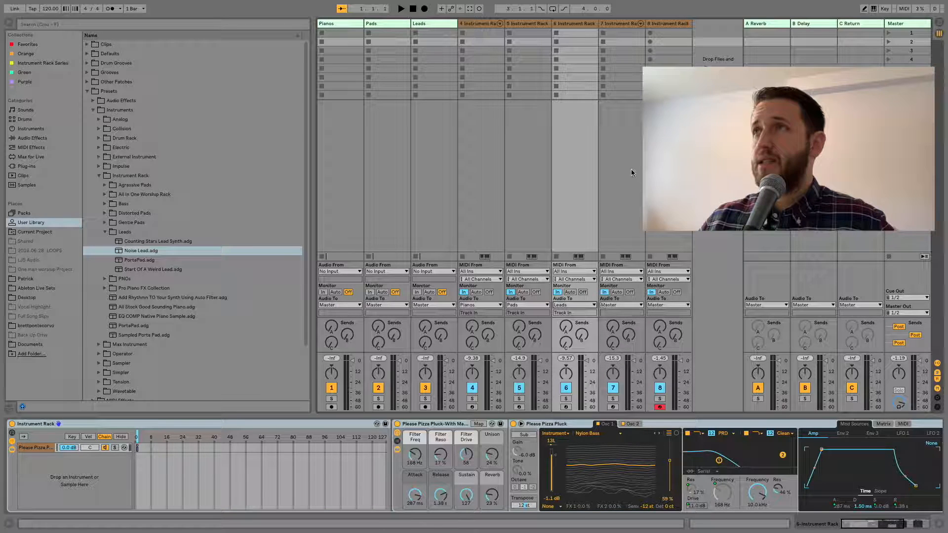
- Route the audio output of instrument track 7 to Pianos and track 8 to Leads
click(629, 228)
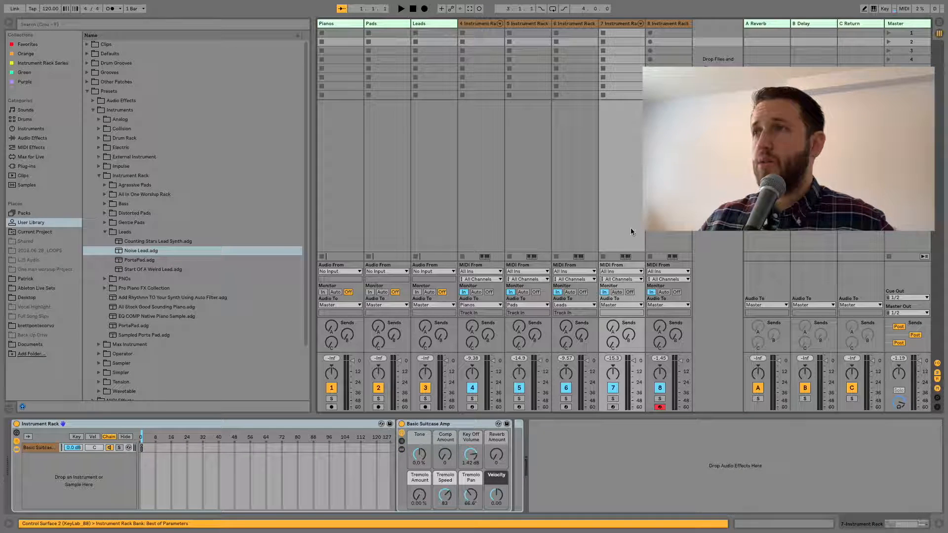
click(623, 305)
click(626, 337)
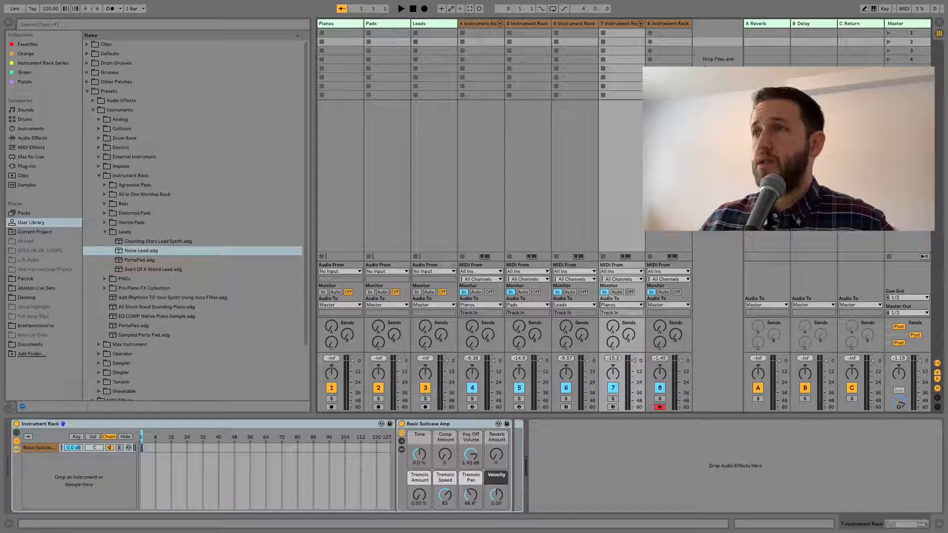
click(668, 242)
click(667, 305)
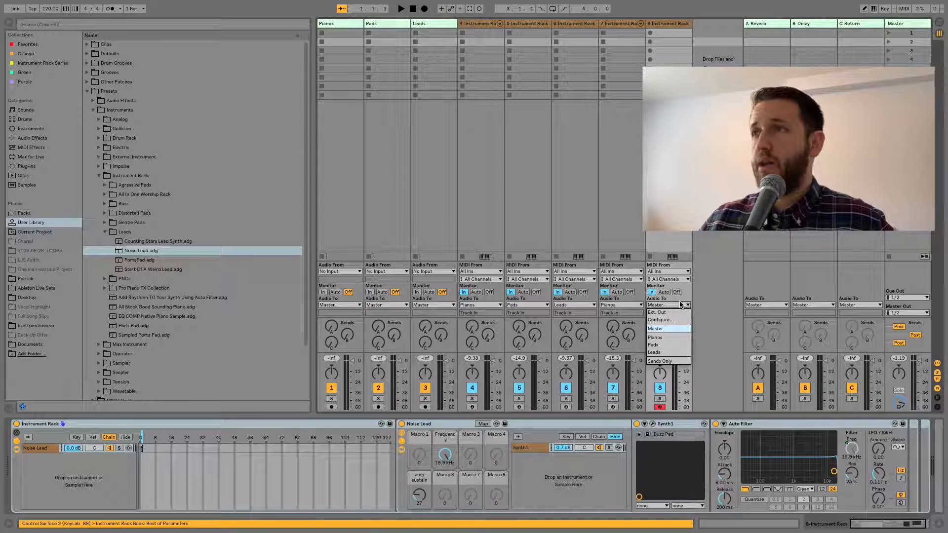
click(674, 353)
click(345, 152)
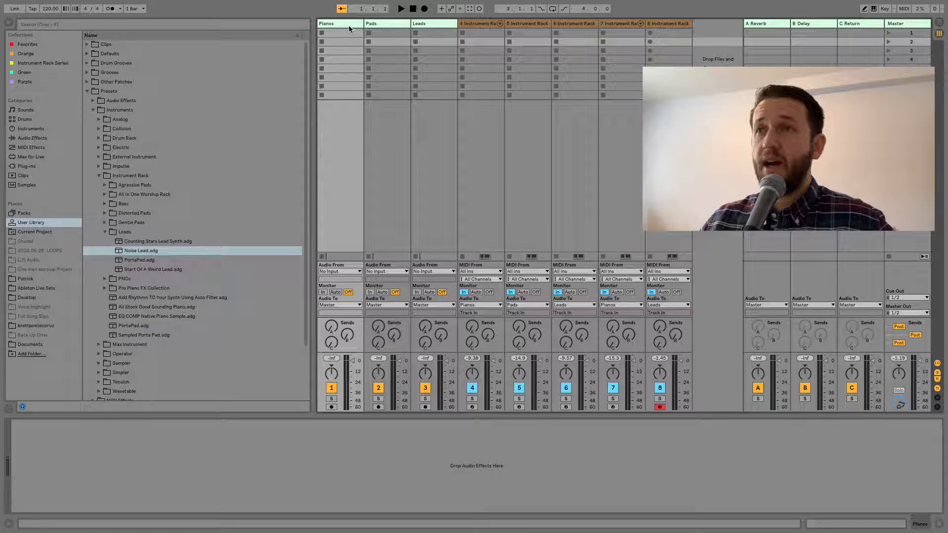
click(367, 22)
click(423, 24)
click(387, 22)
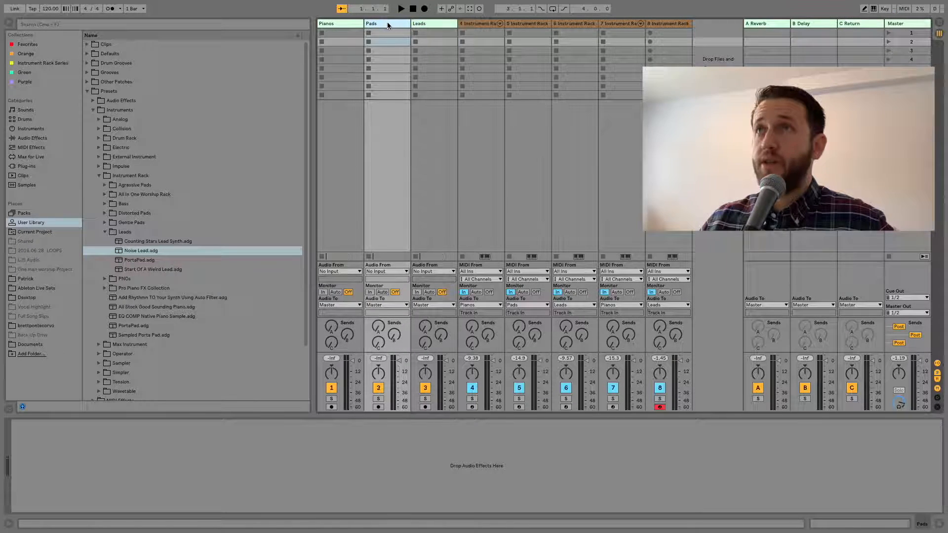
- Load the MStoAbleton_Verb.adv preset from the Reverb audio effects onto the Pianos track
click(337, 24)
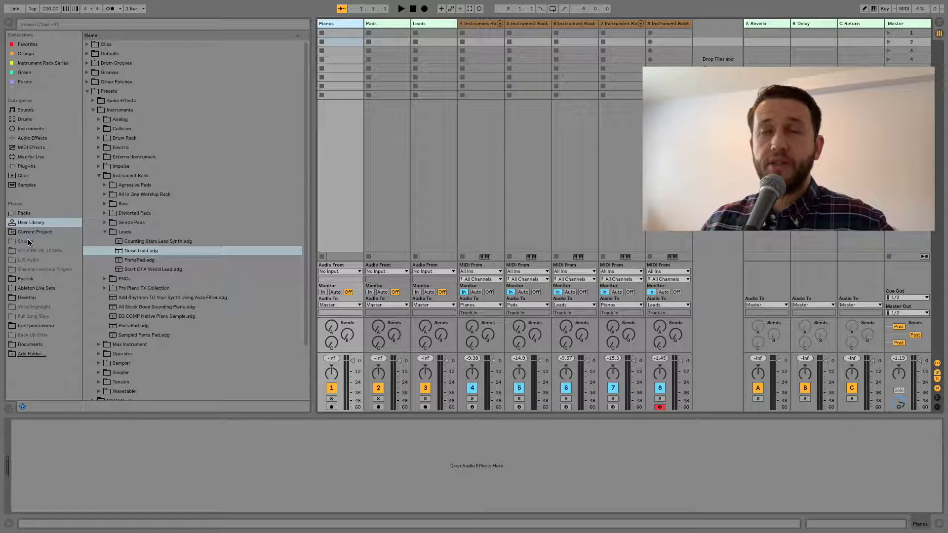
click(98, 176)
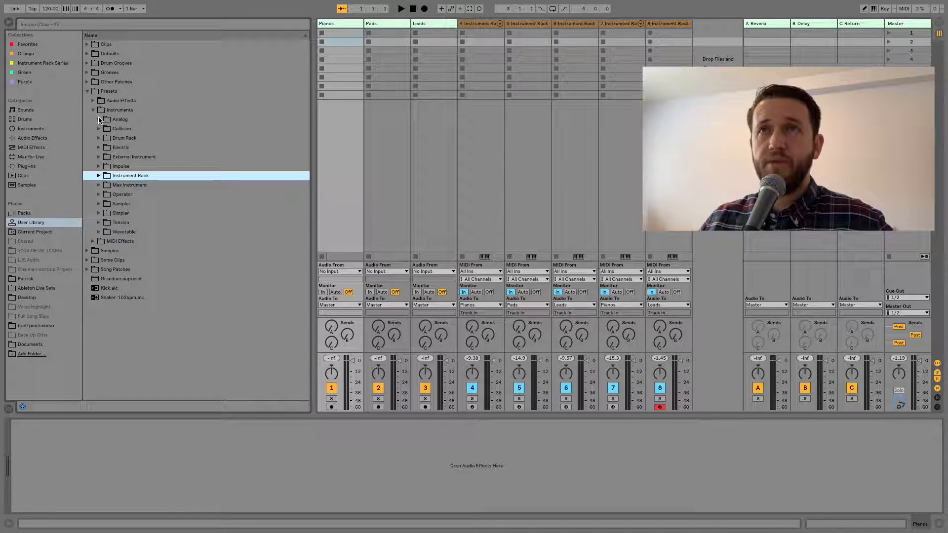
click(36, 139)
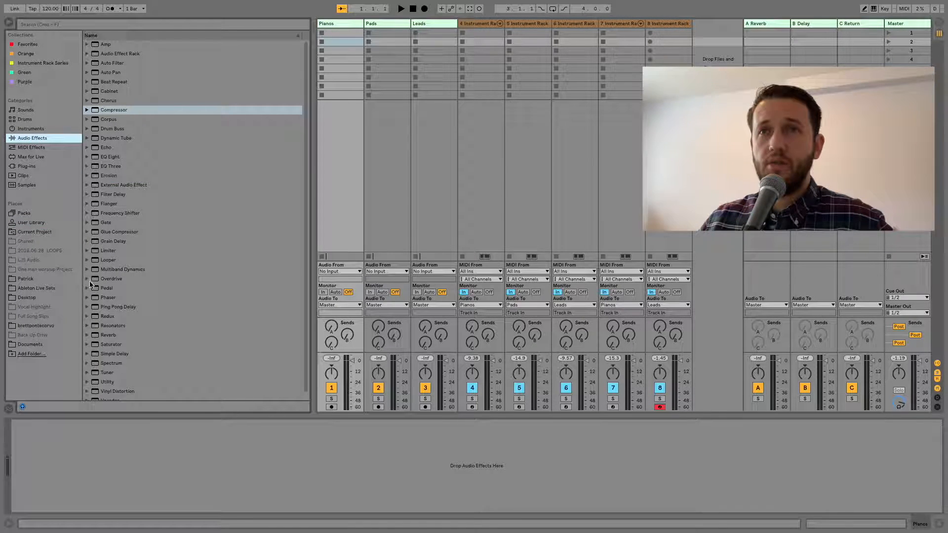
click(89, 337)
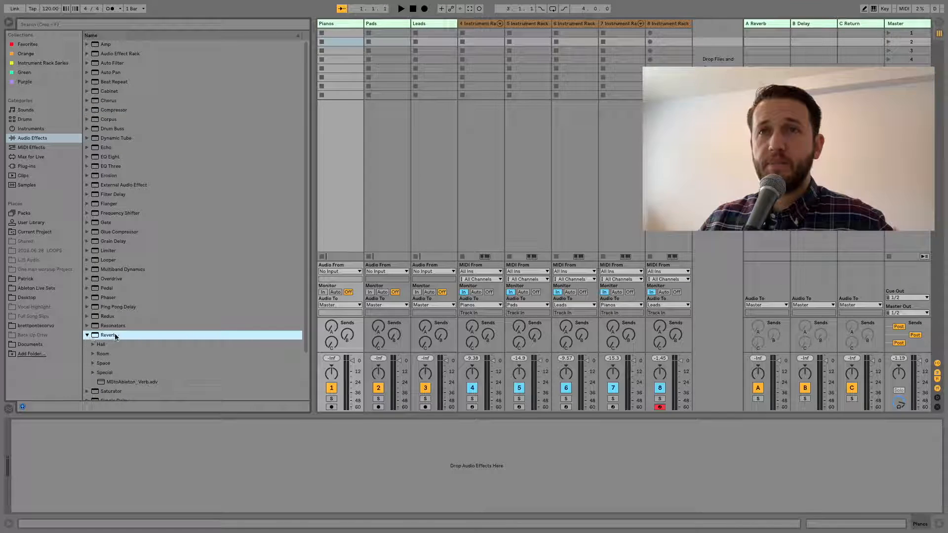
drag(135, 378, 343, 166)
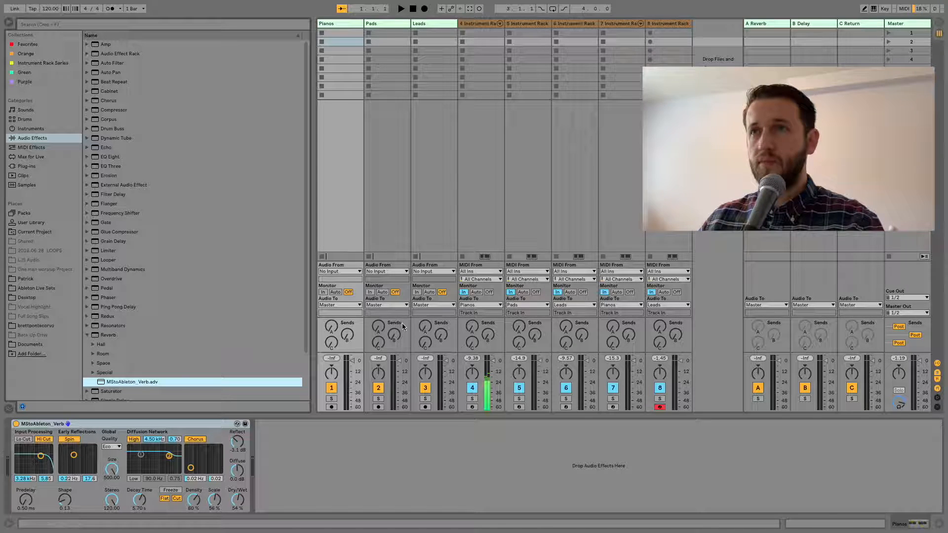
- Set monitoring to In on the Pianos, Pads and Leads tracks together
click(328, 25)
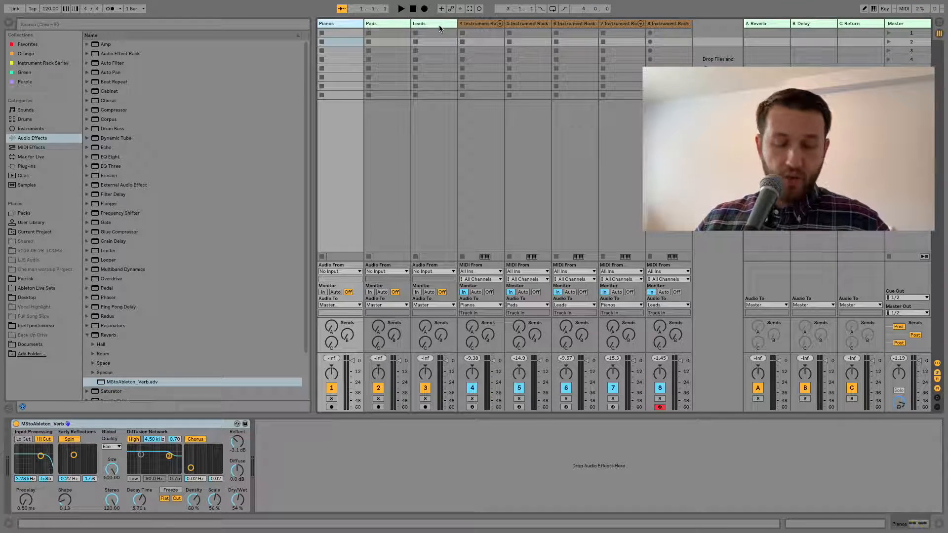
shift+click(440, 26)
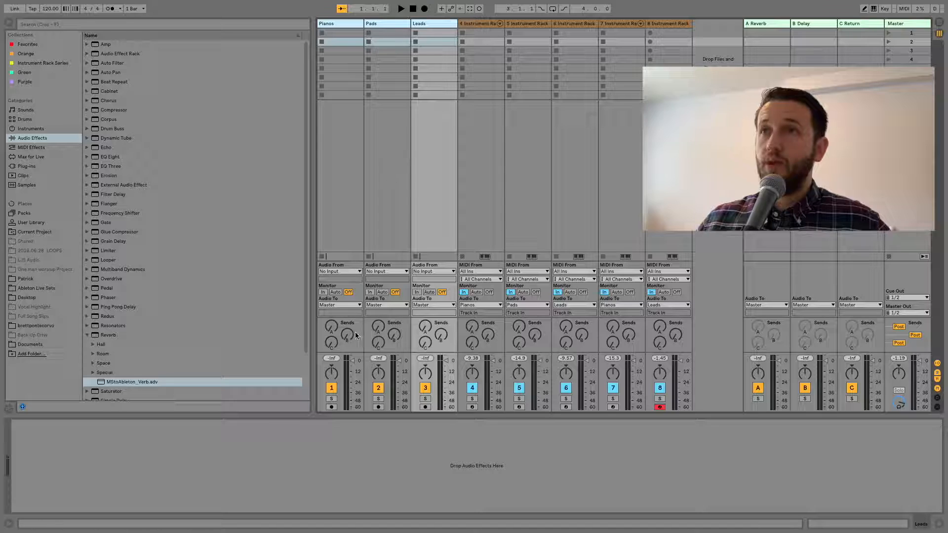
click(323, 292)
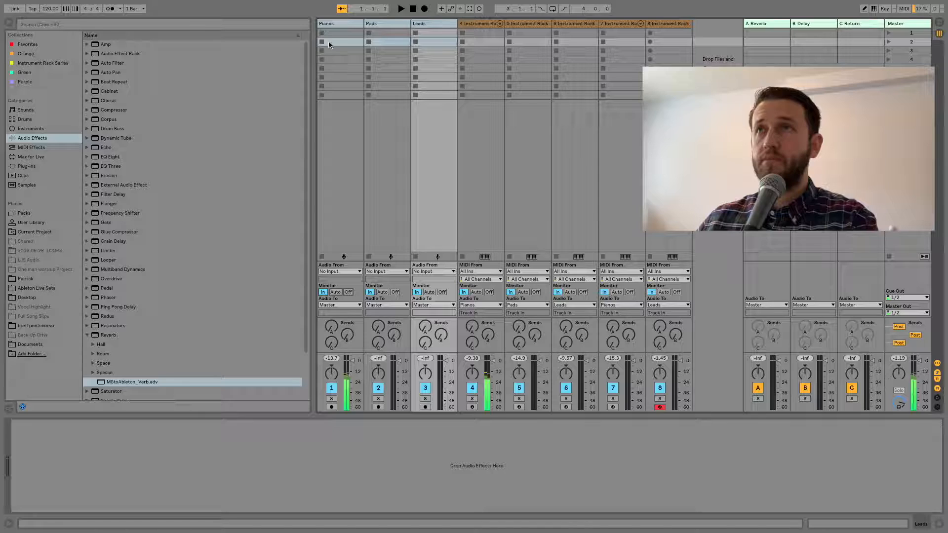
- Set the Dry/Wet amount of the reverb on the Pianos track to 33%
click(327, 23)
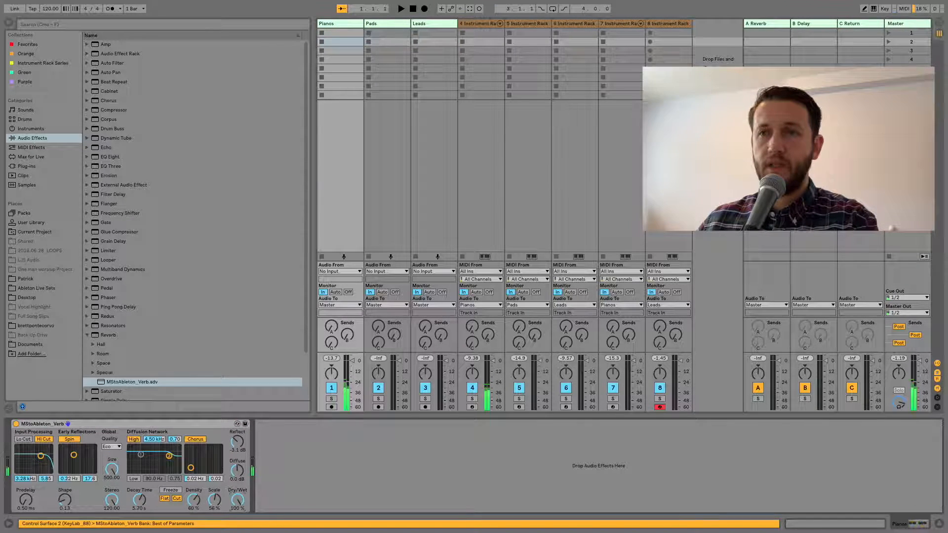
drag(237, 499, 237, 525)
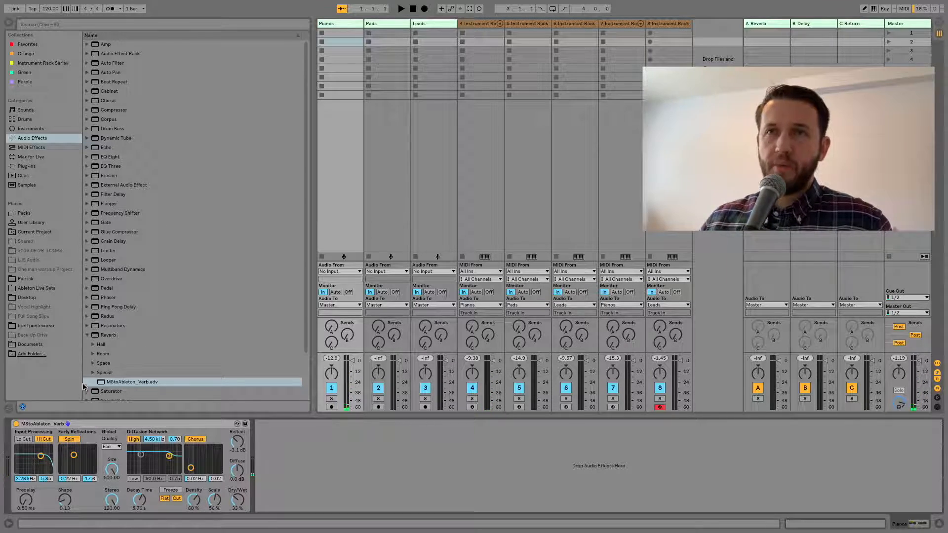
- Add an Auto Filter after the reverb on the Pianos track and set its resonance to 25%
click(86, 335)
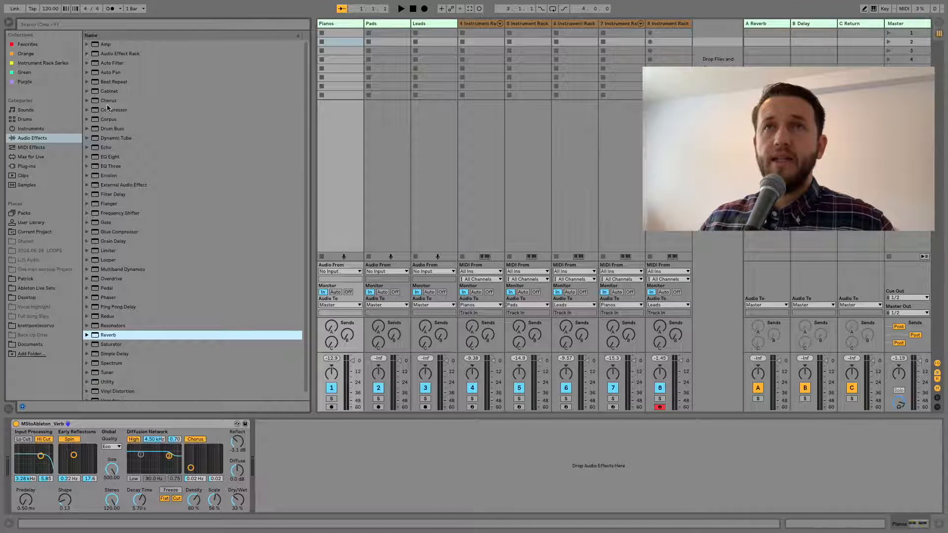
double_click(112, 63)
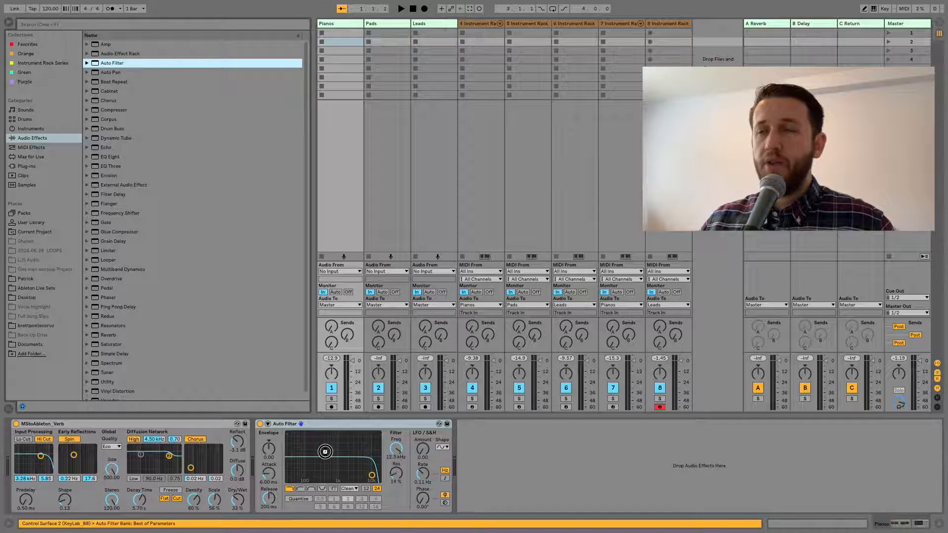
drag(399, 479, 398, 467)
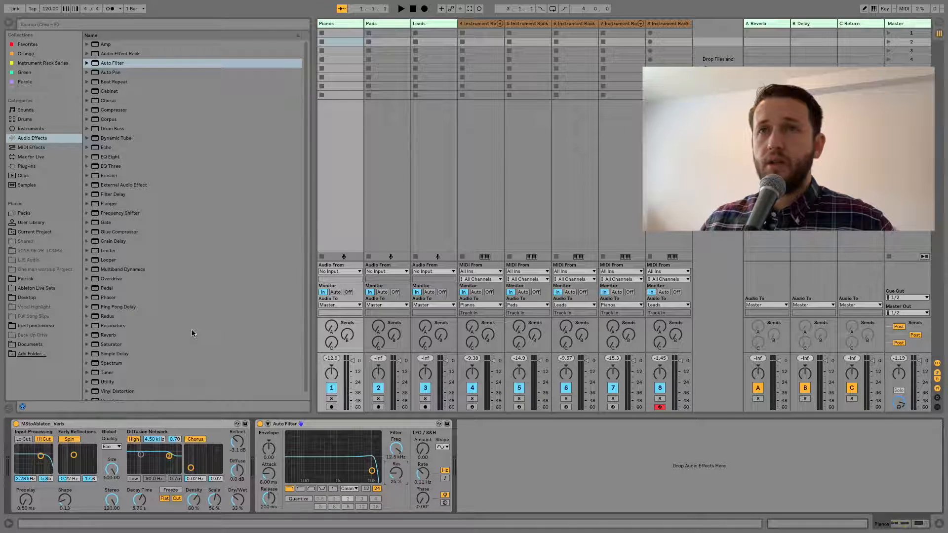
- Add the Dynamic Tube preset Hot Driven Tape.adv after the Auto Filter on the Pianos track
click(105, 288)
click(134, 292)
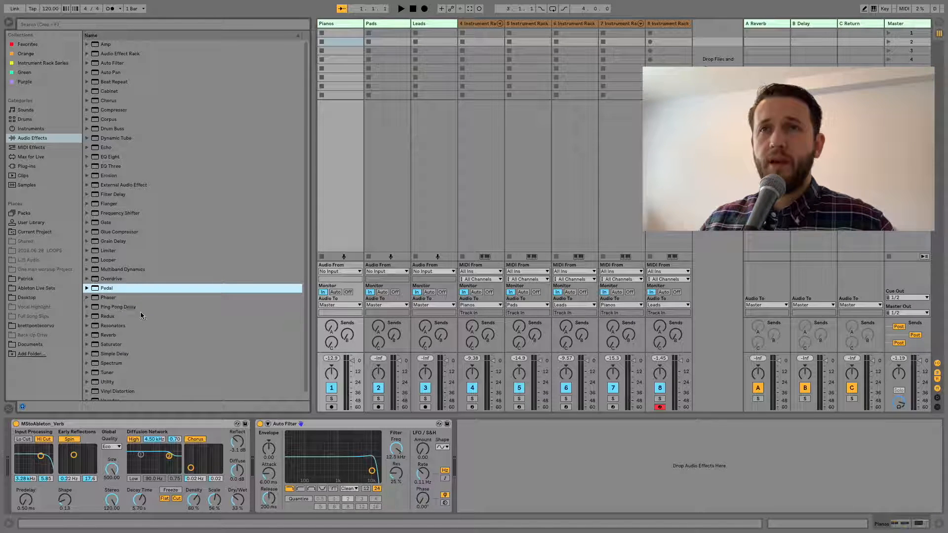
click(90, 140)
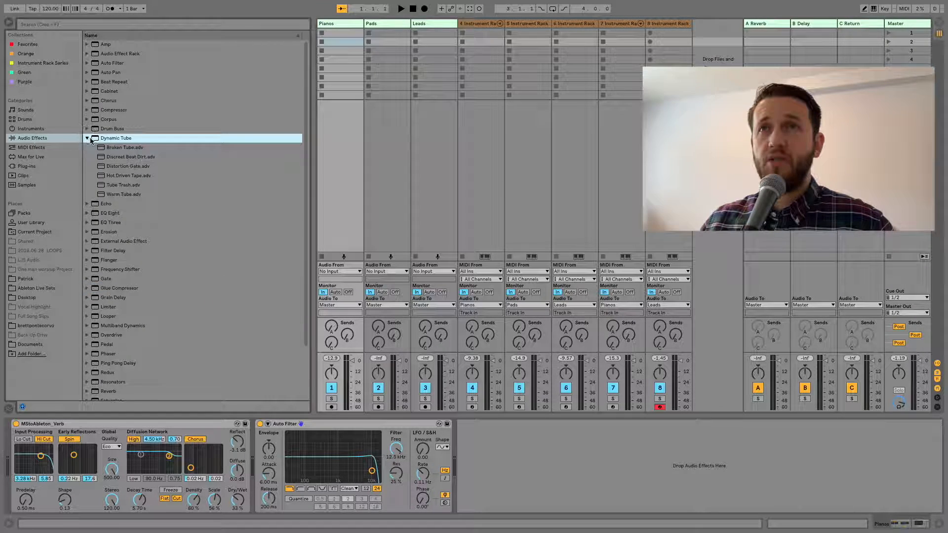
drag(129, 175, 471, 477)
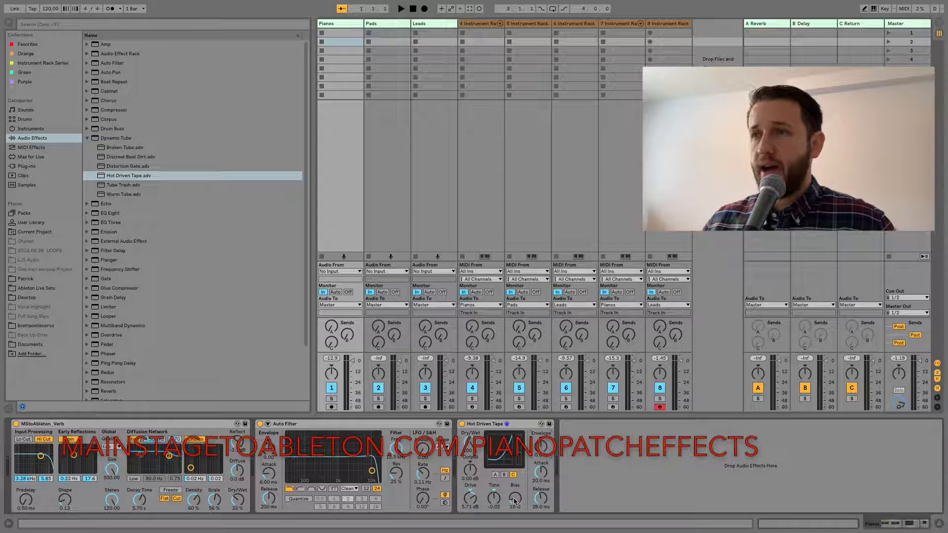
- Set the Hot Driven Tape effect's drive to 1.43 dB and bias to 27%, and adjust its output level
drag(471, 477, 479, 465)
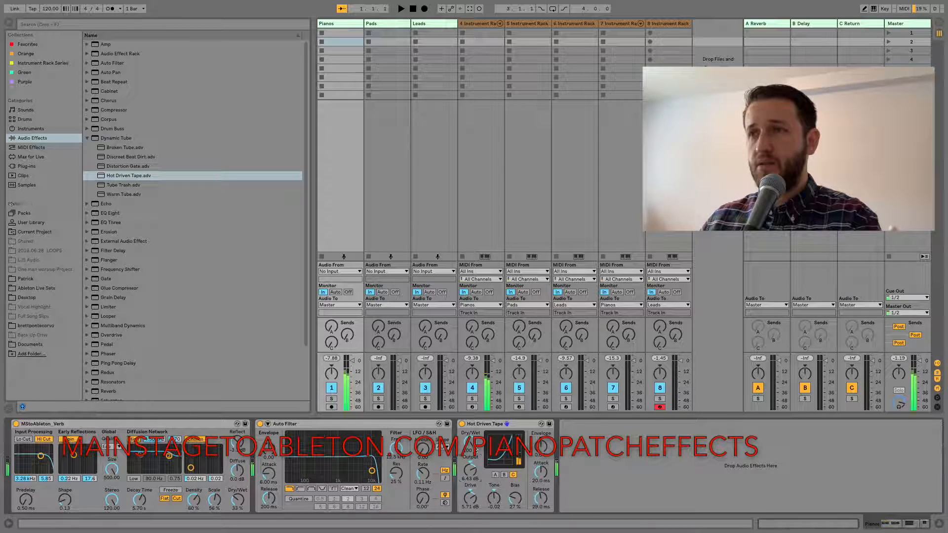
drag(470, 503, 470, 516)
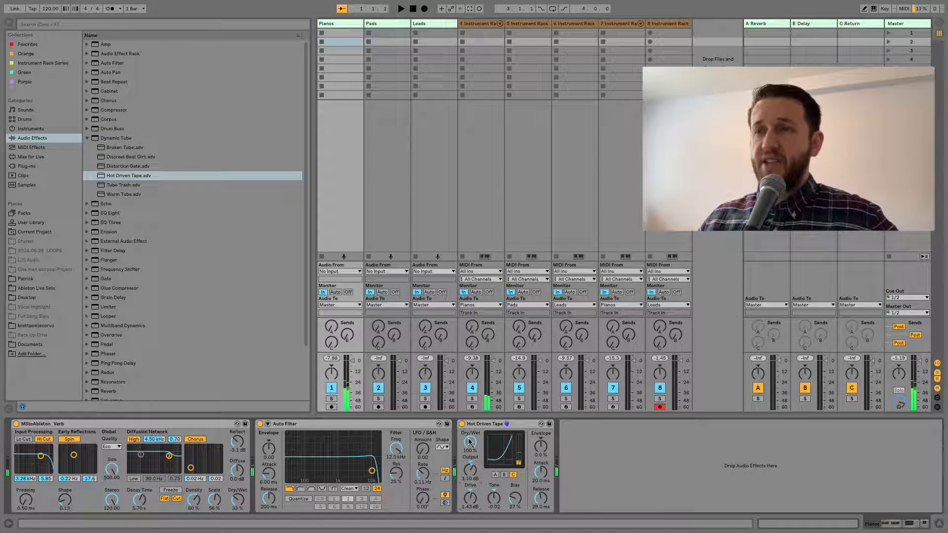
click(384, 23)
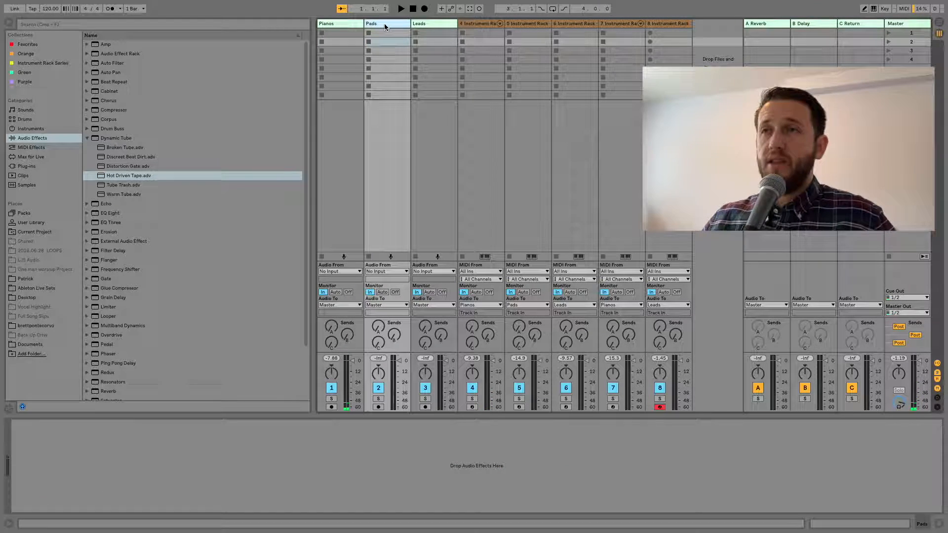
click(87, 139)
click(331, 23)
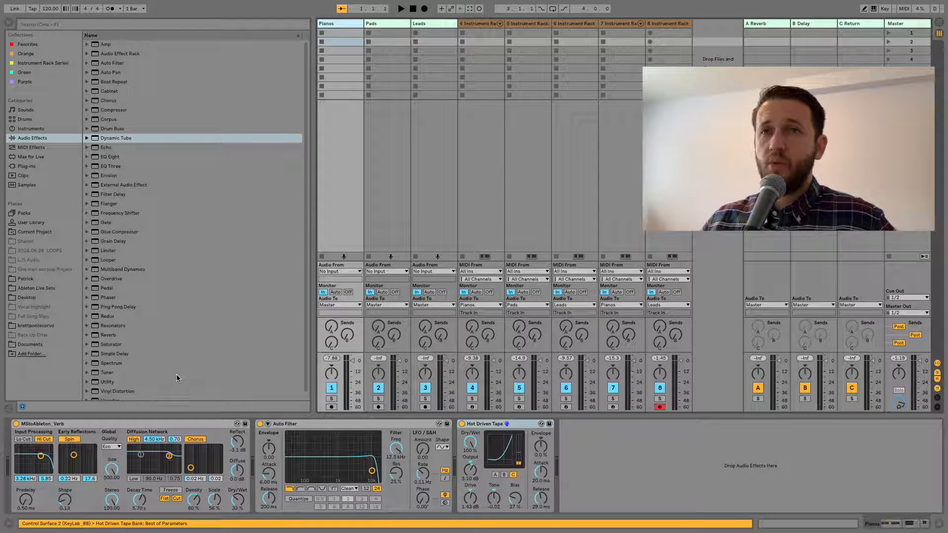
- Group the reverb, Auto Filter and Hot Driven Tape on Pianos into an Audio Effect Rack and copy the rack to Pads and Leads
shift+click(517, 425)
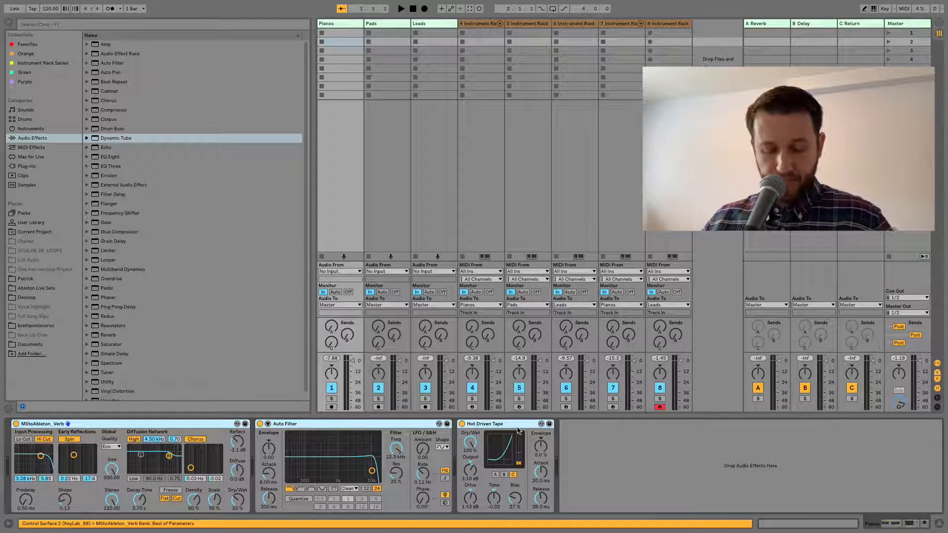
key(ctrl+g)
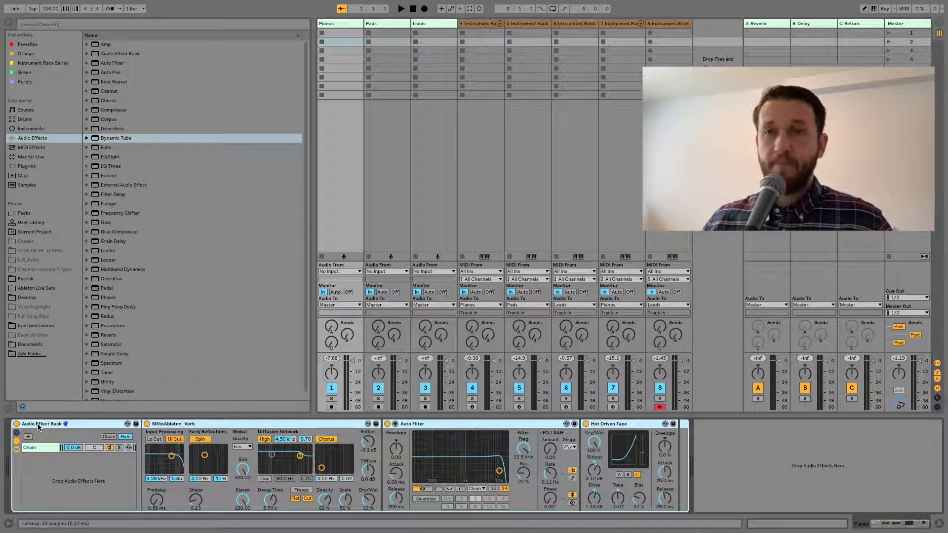
click(44, 427)
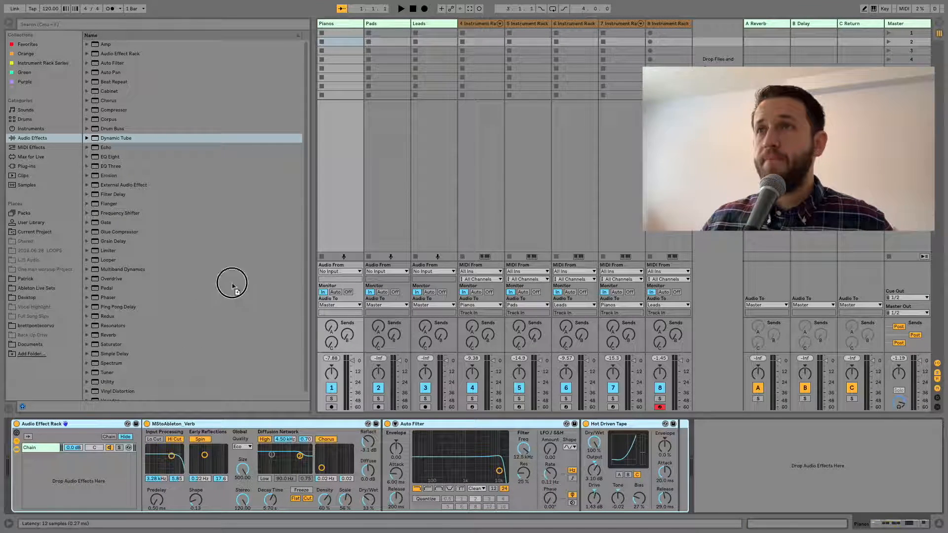
click(390, 197)
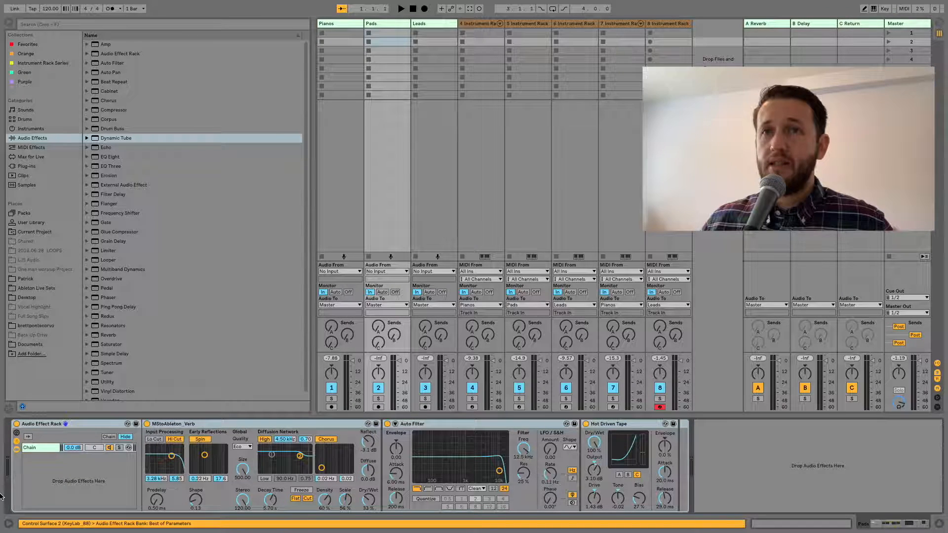
drag(69, 423, 423, 179)
click(349, 23)
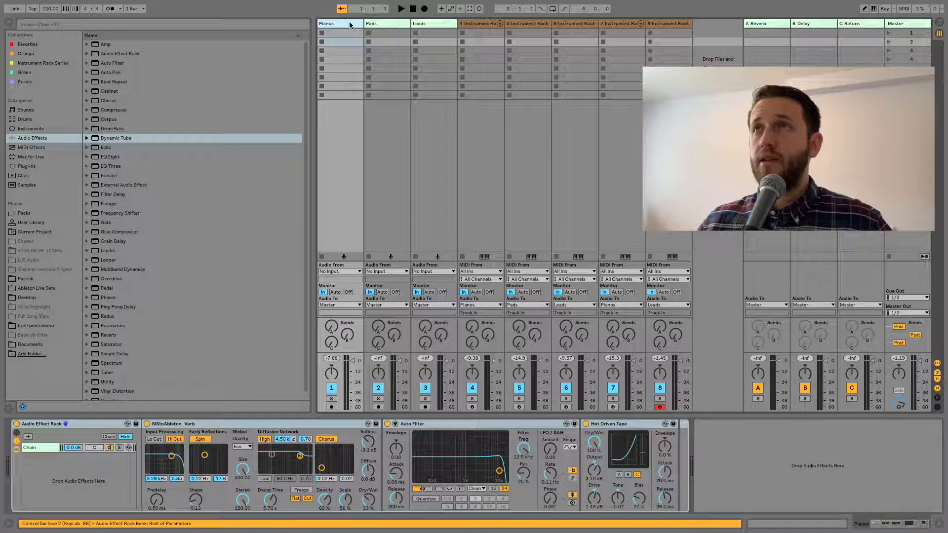
key(Right)
key(Right)
key(Left)
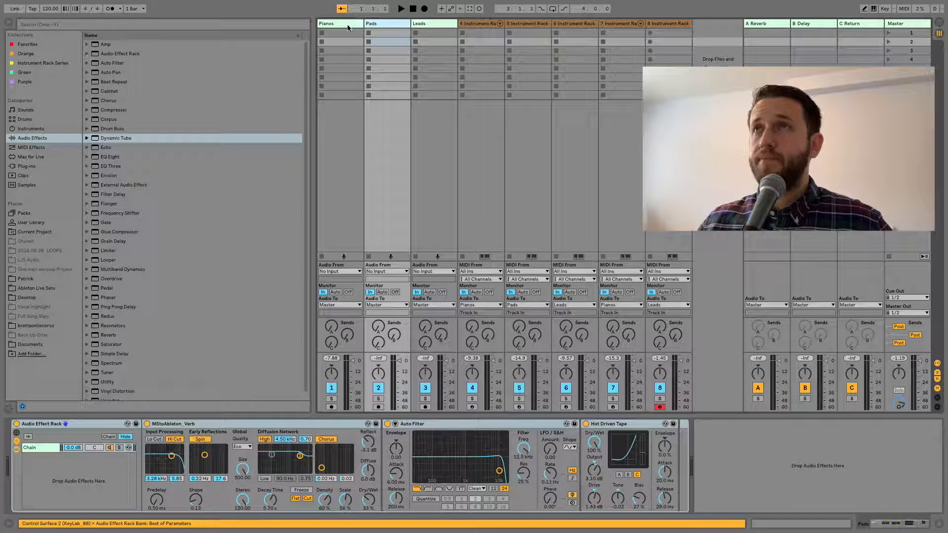
key(Left)
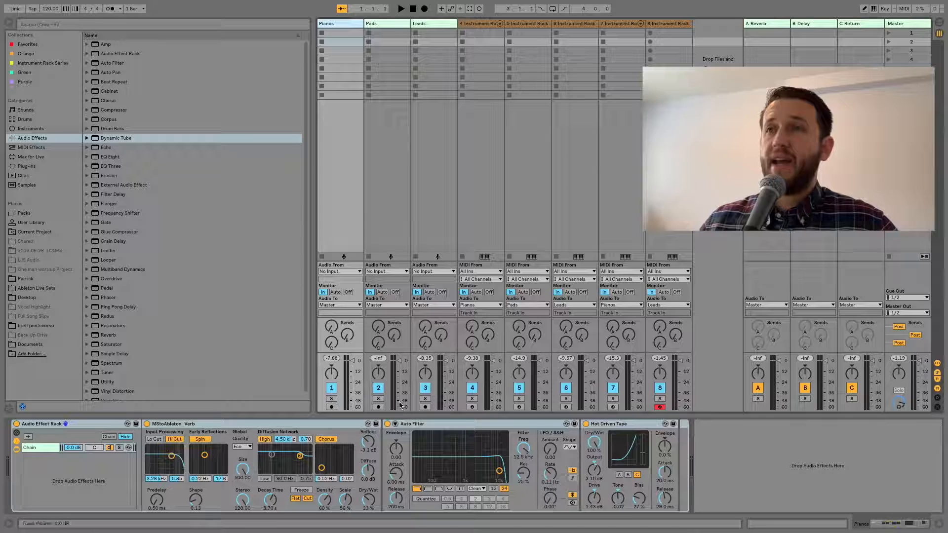
- MIDI-map the track volumes of Pianos, Pads and Leads to CC 77, CC 78 and CC 79
key(ctrl+m)
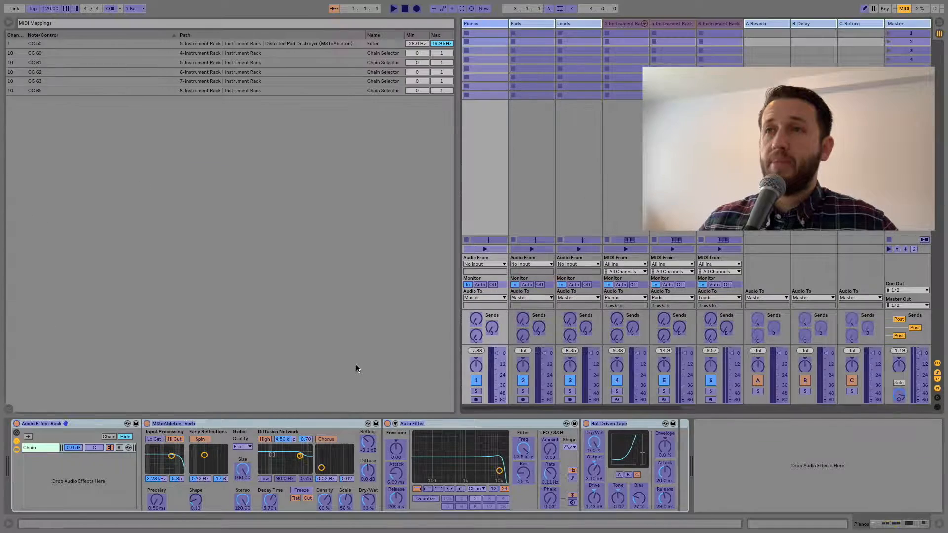
click(502, 358)
click(549, 367)
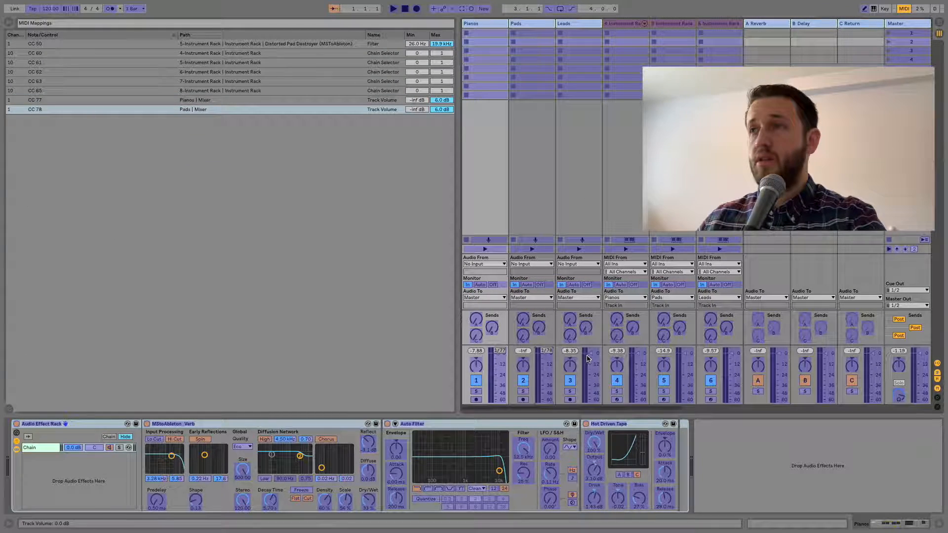
click(593, 367)
key(ctrl+m)
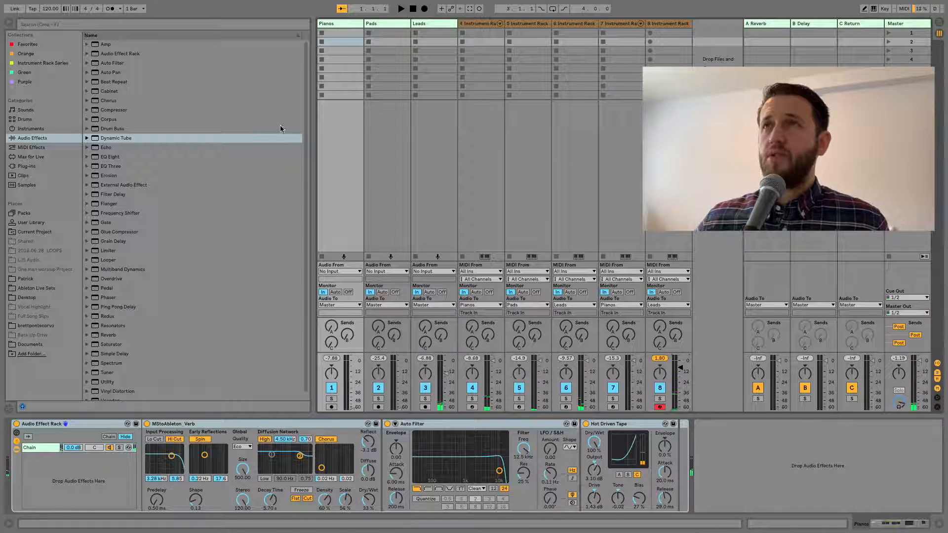
- MIDI-map the Pianos rack's Auto Filter frequency to CC 49, reverb Dry/Wet to CC 29 and Hot Driven Tape Dry/Wet to CC 13
click(400, 24)
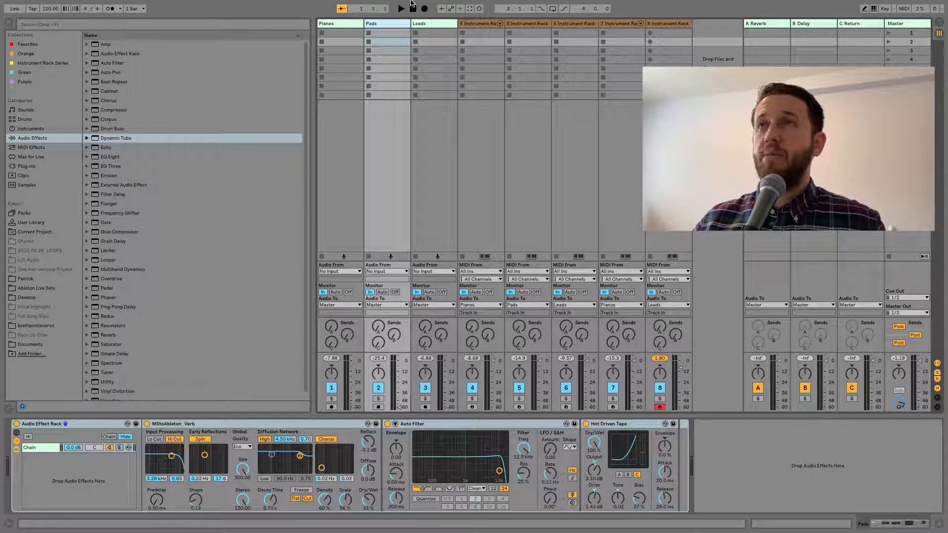
click(345, 25)
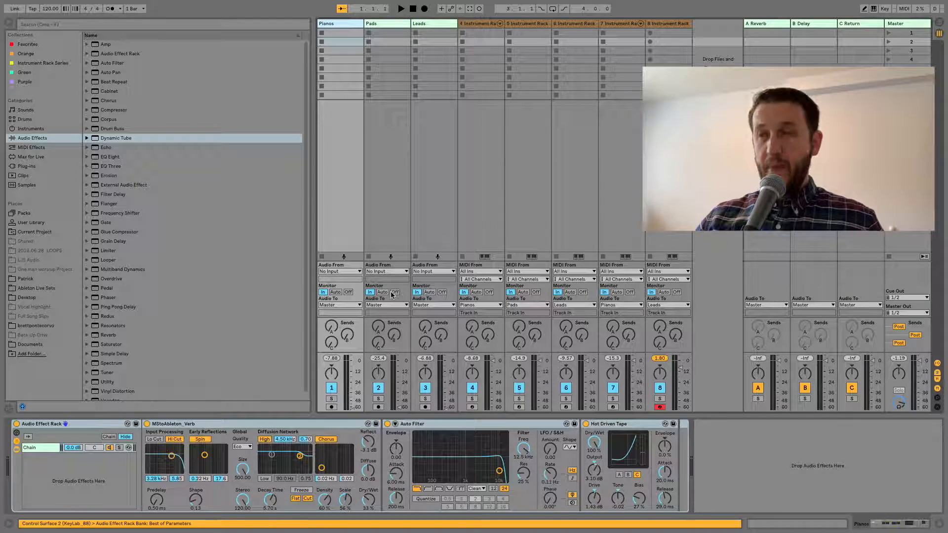
key(super+m)
click(371, 502)
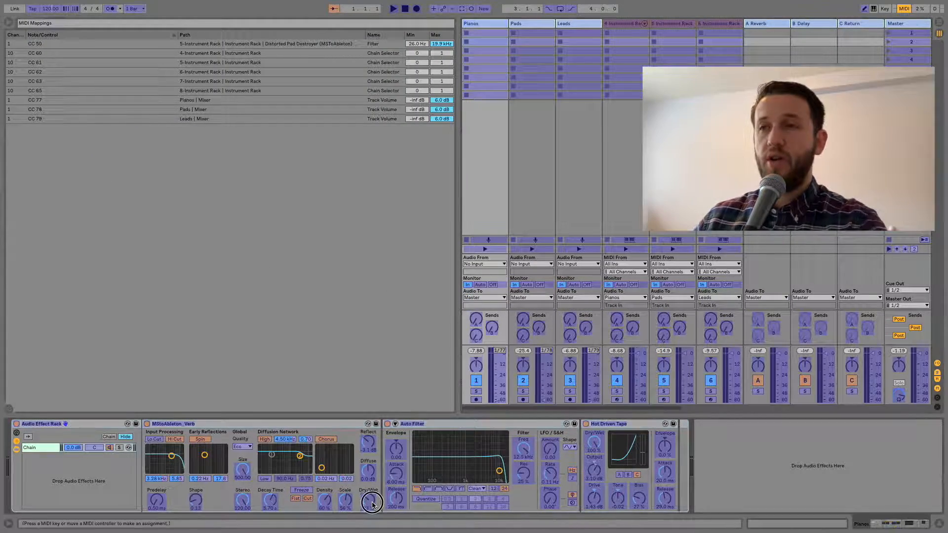
click(525, 449)
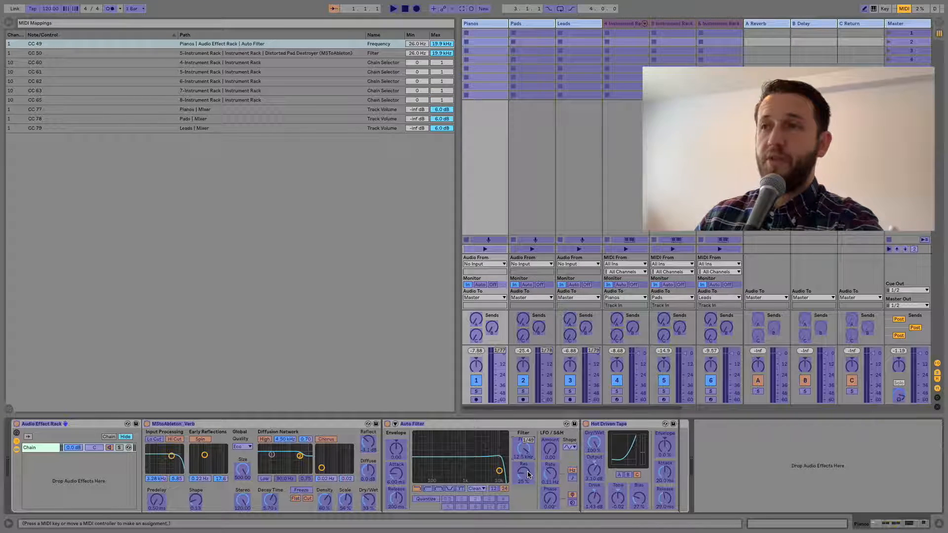
click(370, 503)
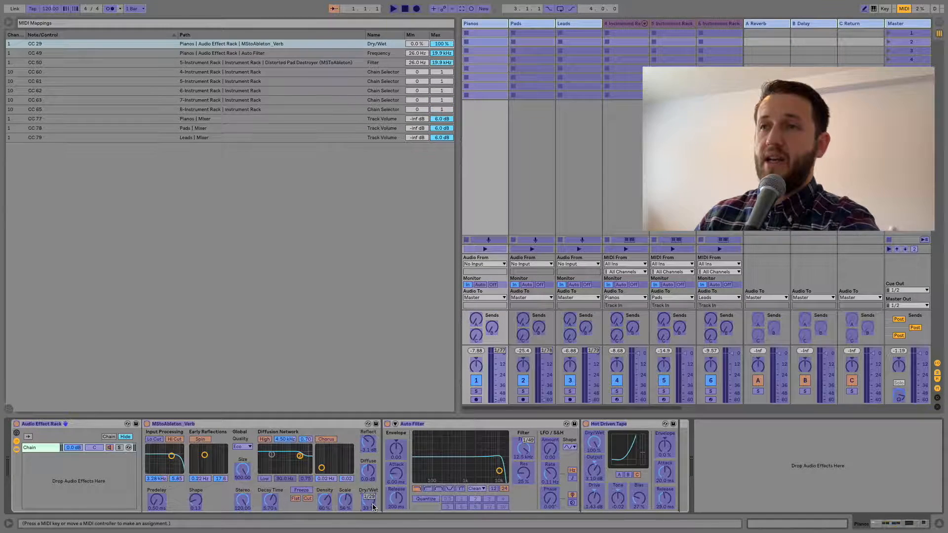
click(595, 444)
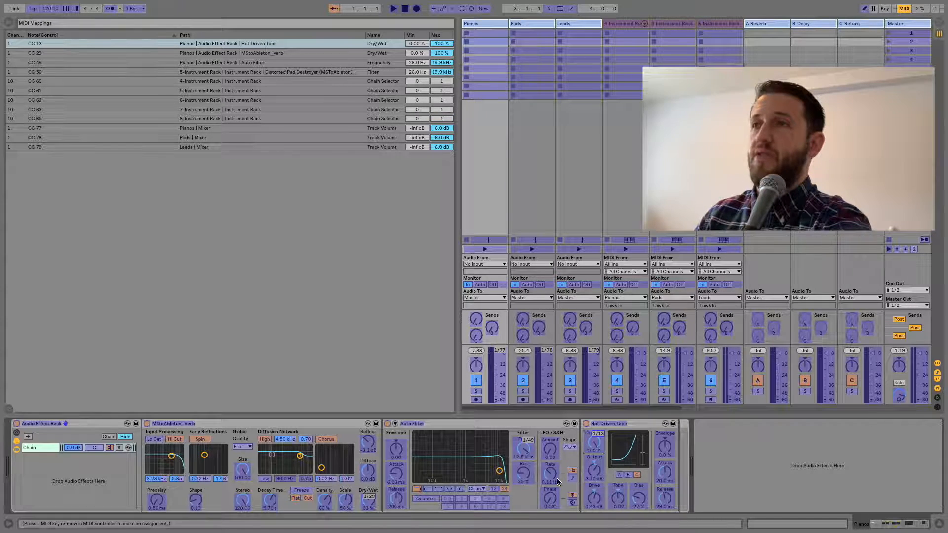
- MIDI-map the Pads rack's reverb Dry/Wet to CC 50, Auto Filter frequency to CC 30 and Hot Driven Tape Dry/Wet to CC 14
click(518, 193)
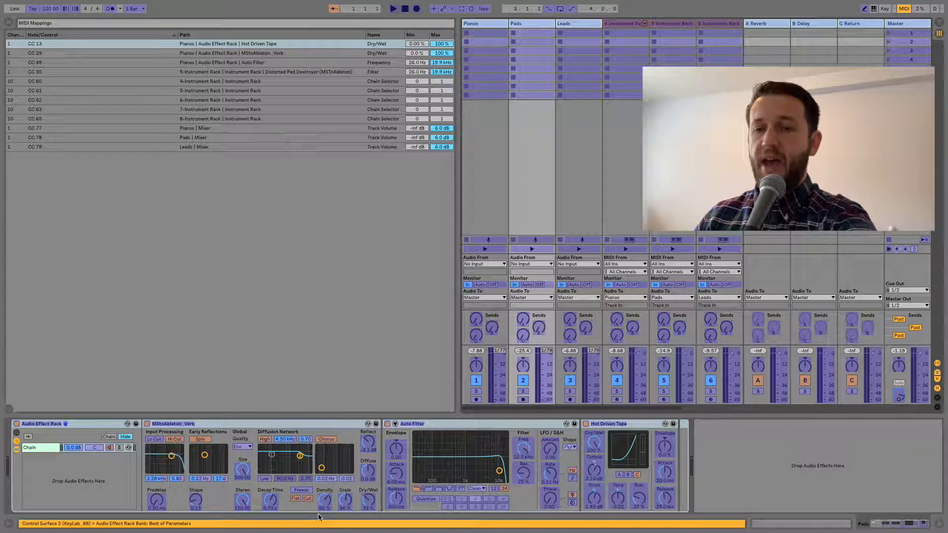
click(367, 500)
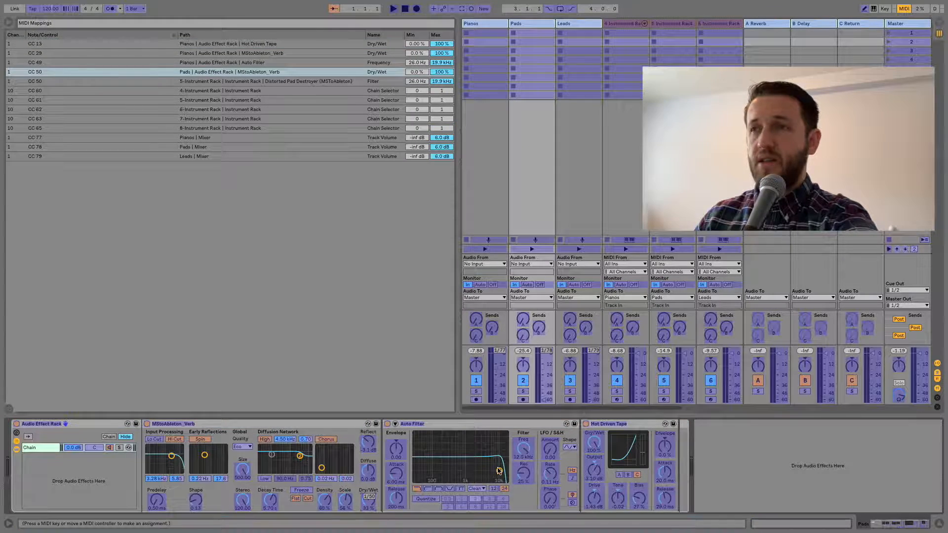
click(523, 457)
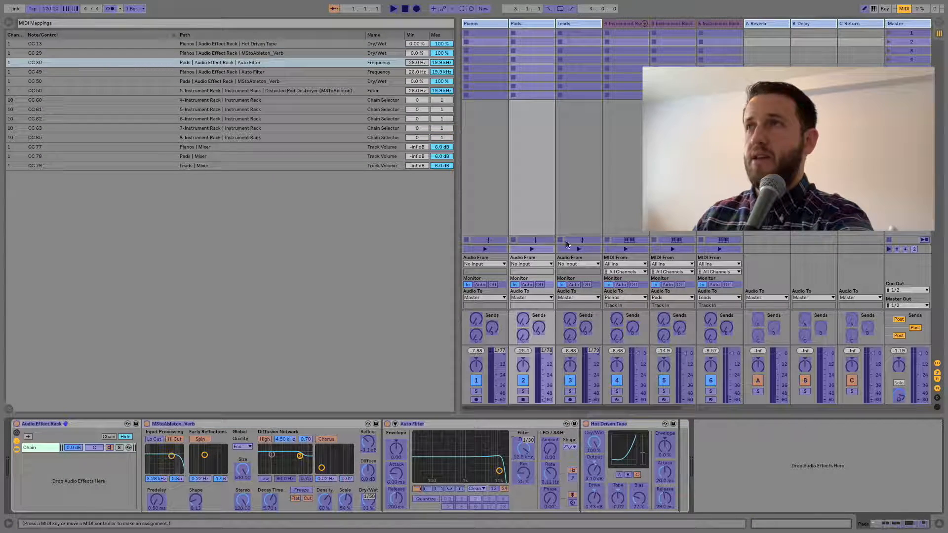
click(595, 443)
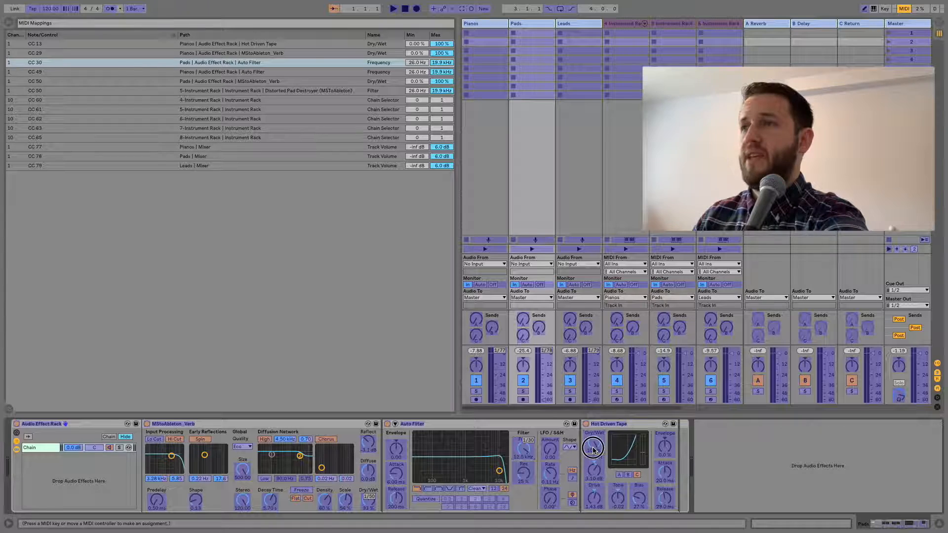
- MIDI-map the Leads rack's Auto Filter frequency to CC 51, reverb Dry/Wet to CC 31 and Hot Driven Tape Dry/Wet to CC 15
click(589, 211)
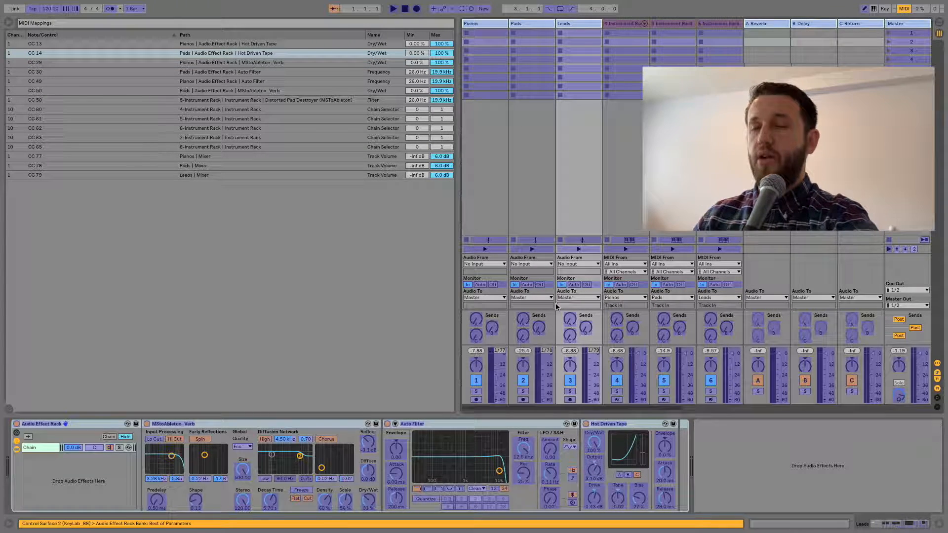
click(523, 450)
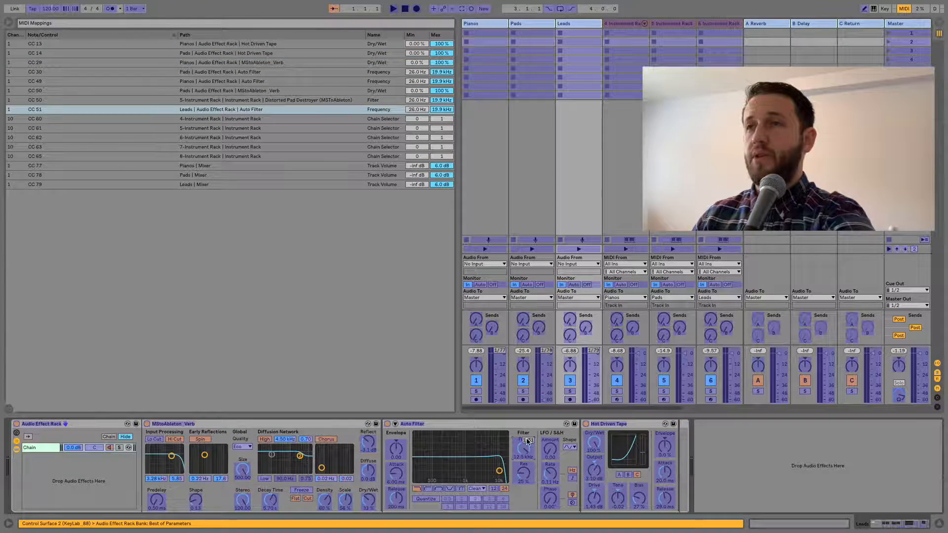
click(368, 500)
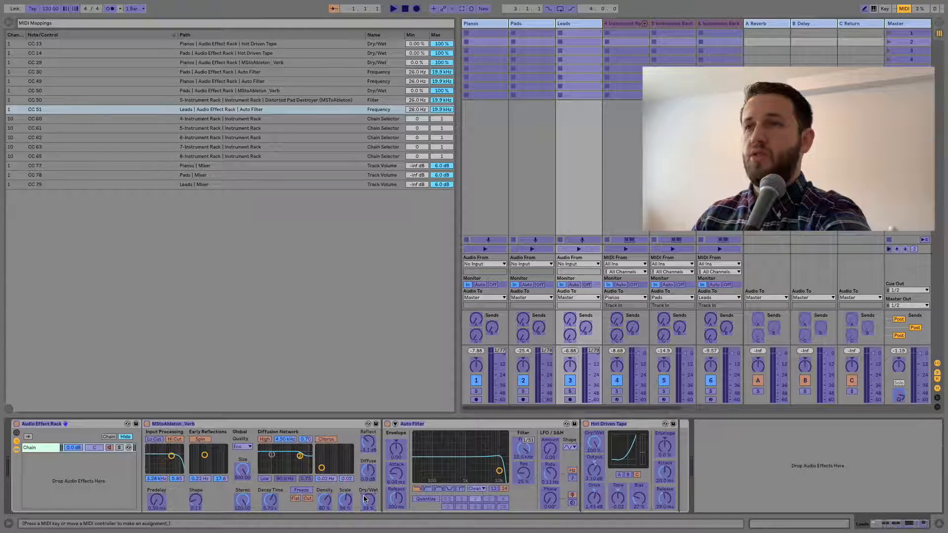
click(592, 441)
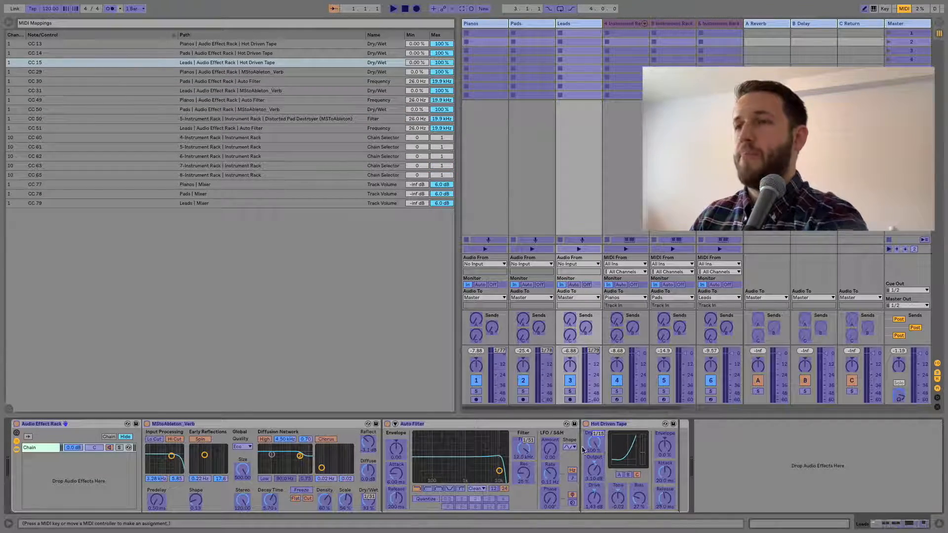
key(ctrl+m)
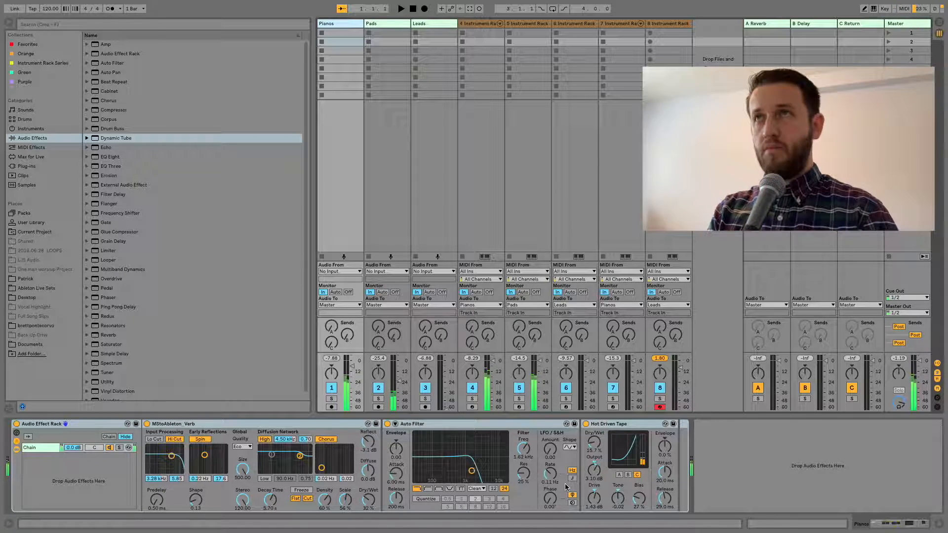
- Select the Pads track to show its effect rack
click(381, 153)
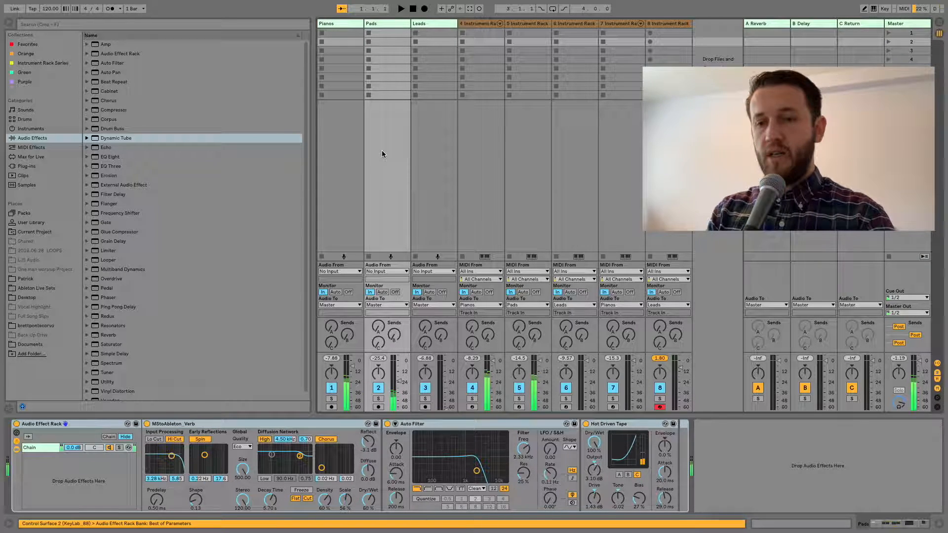